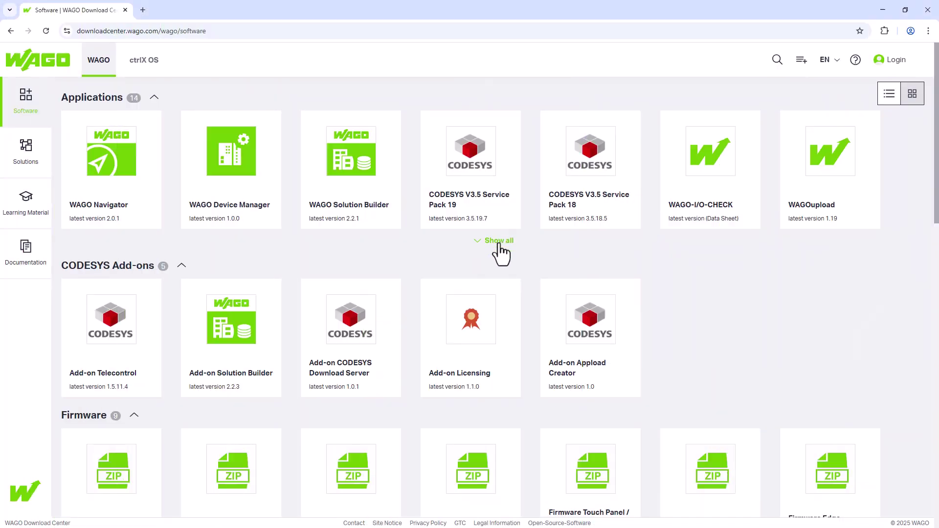
- Expand the Download Center's Applications grid with 'Show all' to reveal WAGO BACnet Configurator
{"action": "left_click", "coordinate": [497, 241]}
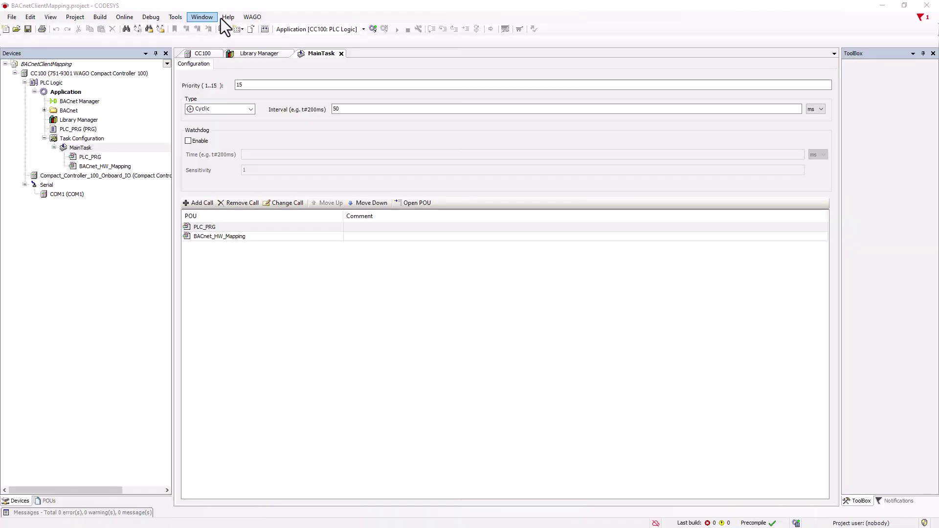
- Display the WAGO menu's Solution Builder submenu options in CODESYS
{"action": "left_click", "coordinate": [252, 18]}
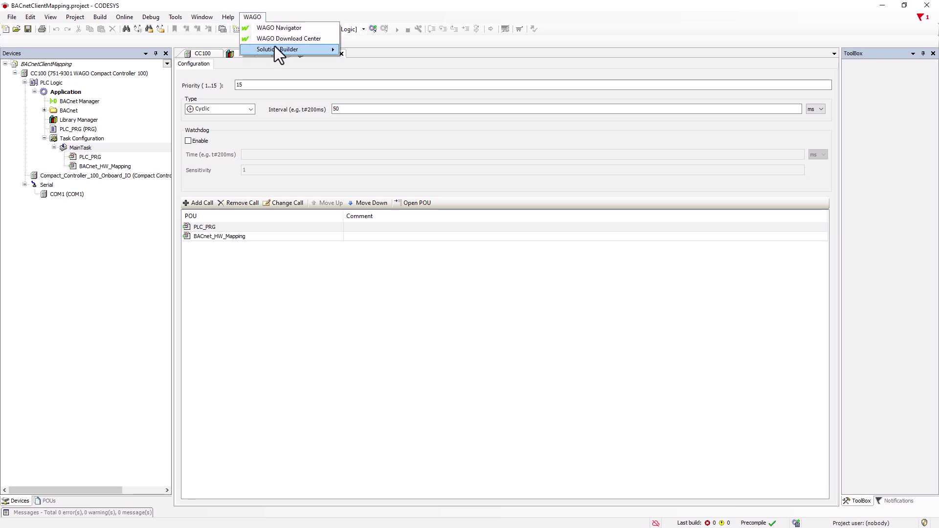
{"action": "mouse_move", "coordinate": [275, 47]}
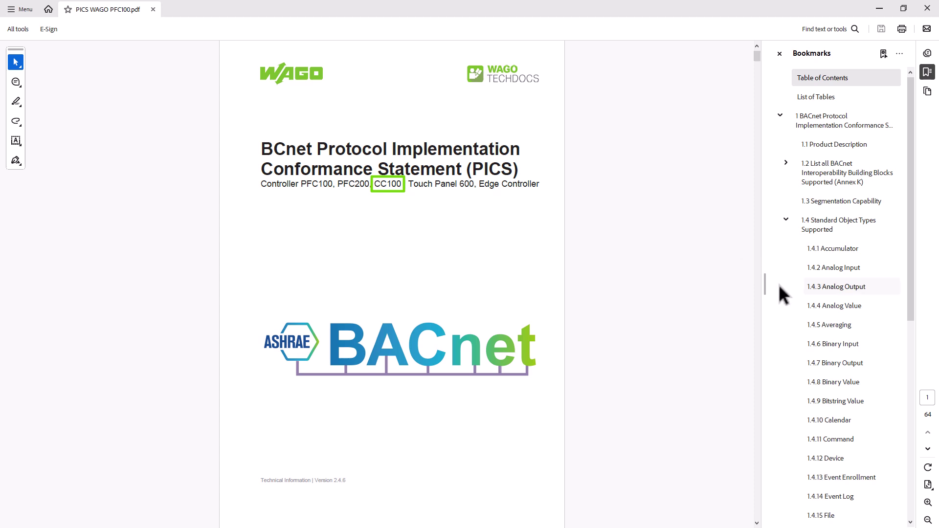
- View the PICS sections 1.4.6 Binary Input and 1.4.7 Binary Output
{"action": "left_click", "coordinate": [837, 345]}
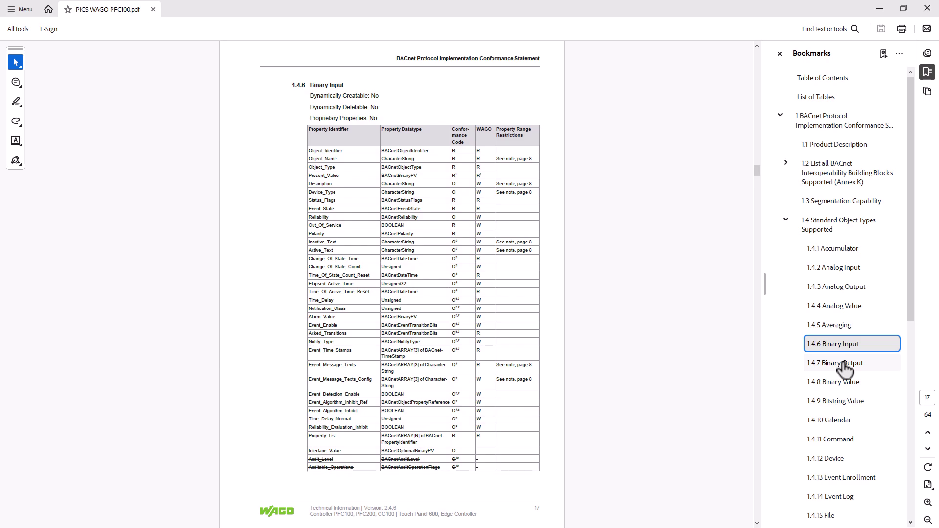
{"action": "left_click", "coordinate": [843, 364]}
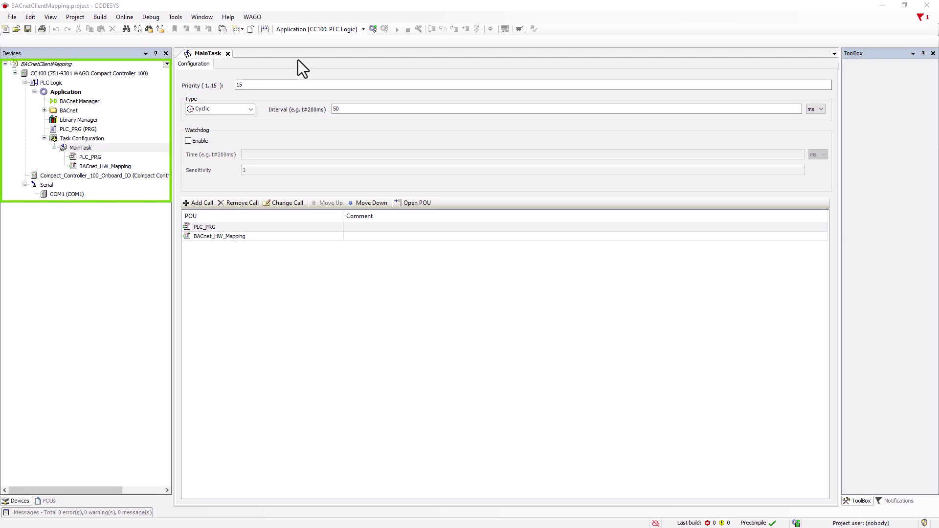
- Open the project in WAGO BACnet Configurator via Solution Builder and import the CC100 I/O configuration
{"action": "left_click", "coordinate": [252, 17]}
{"action": "mouse_move", "coordinate": [282, 50]}
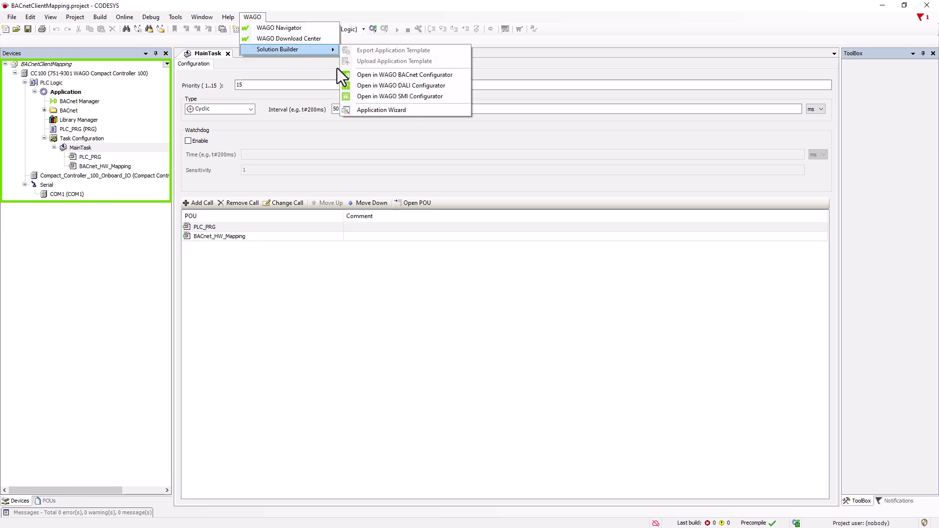
{"action": "left_click", "coordinate": [406, 75]}
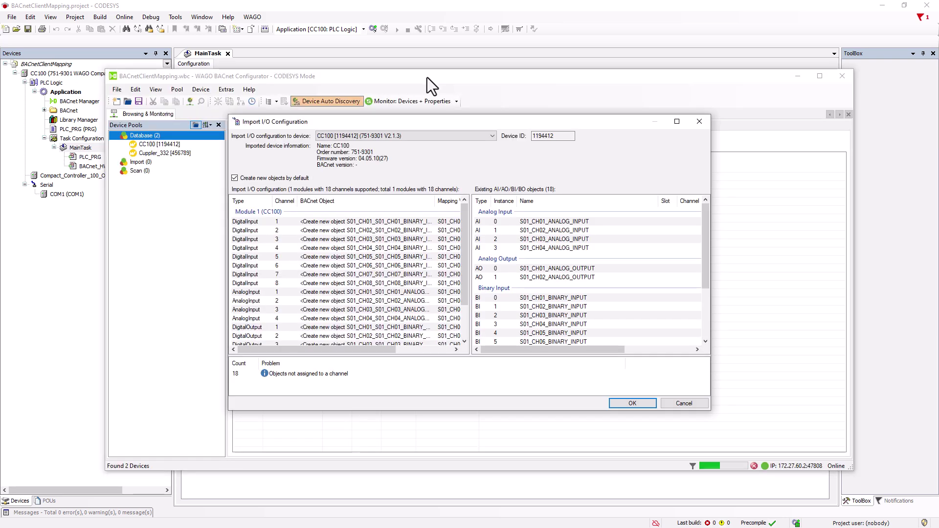
{"action": "left_click", "coordinate": [648, 406]}
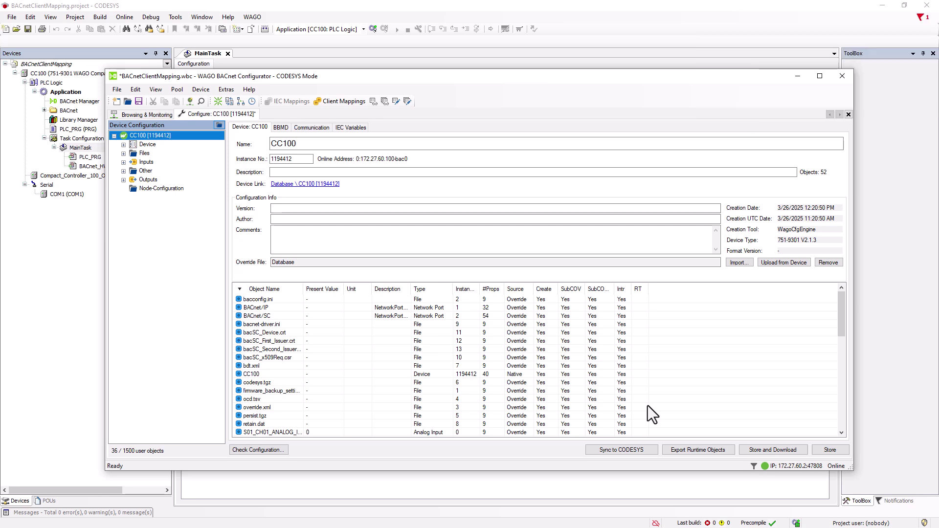
- Close CODESYS and add the scanned CC100 from Browsing & Monitoring to the database
{"action": "left_click", "coordinate": [926, 5]}
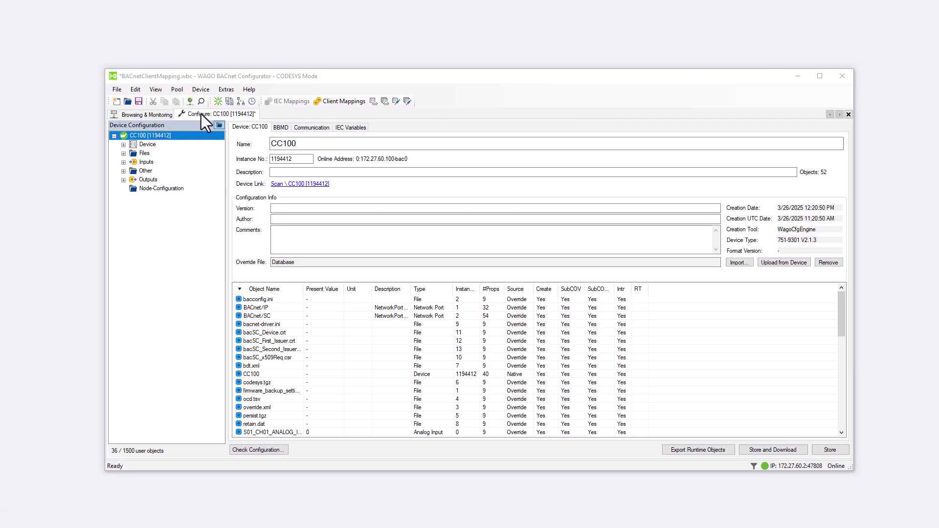
{"action": "left_click", "coordinate": [152, 113]}
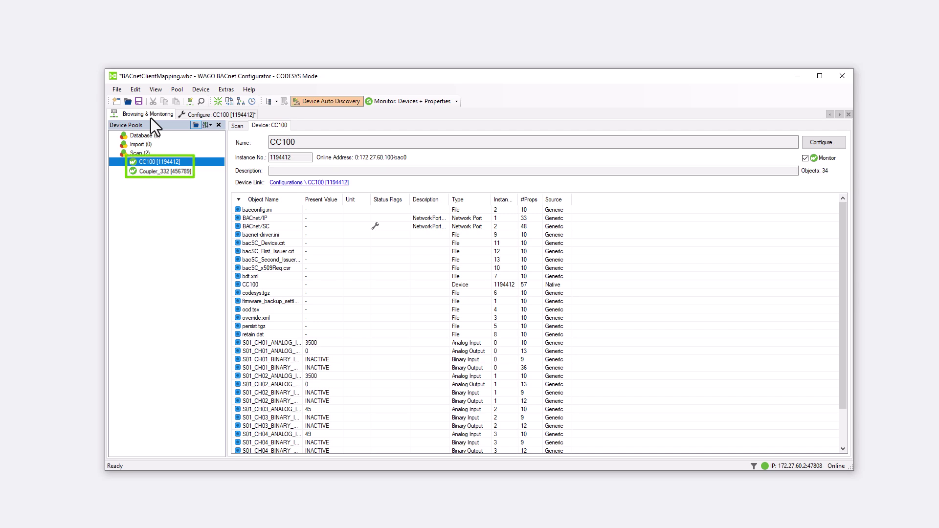
{"action": "right_click", "coordinate": [148, 161]}
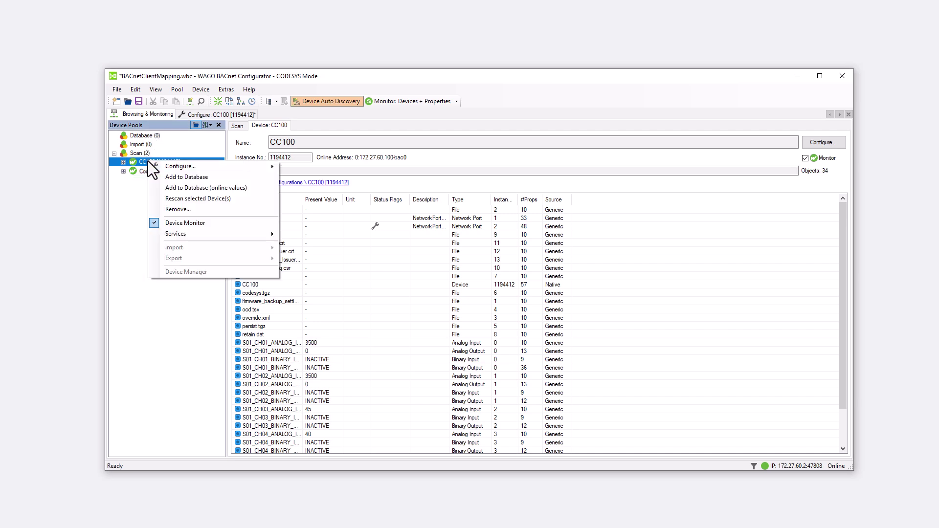
{"action": "left_click", "coordinate": [180, 177]}
- Add the scanned Coupler_332 to the database
{"action": "left_click", "coordinate": [181, 179]}
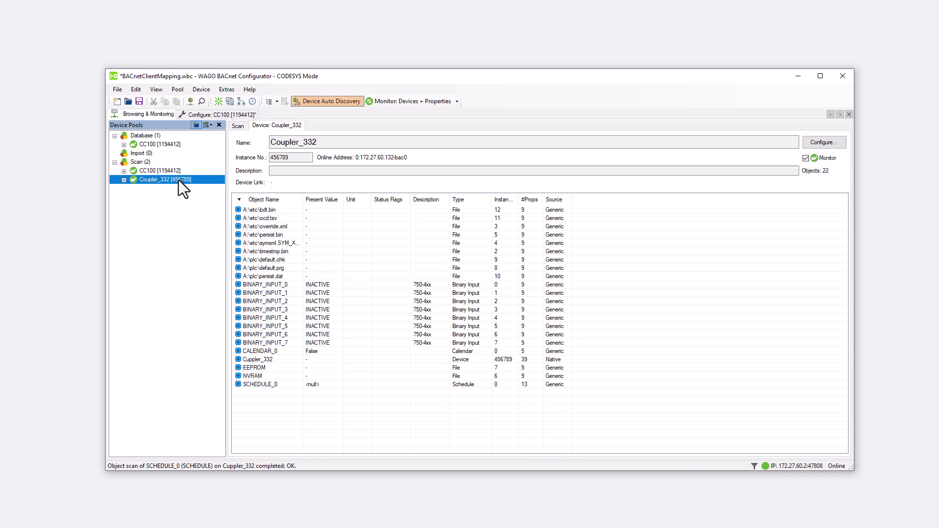
{"action": "right_click", "coordinate": [178, 180]}
{"action": "left_click", "coordinate": [210, 196]}
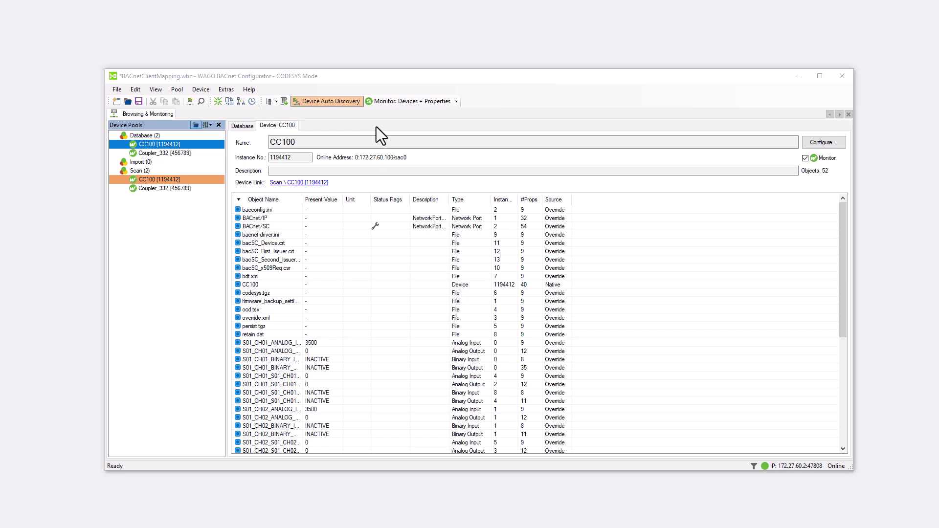
- Open the CC100 configuration and show BO0 (S01_CH01_BINARY_OUTPUT) properties down to Present Value
{"action": "right_click", "coordinate": [172, 146]}
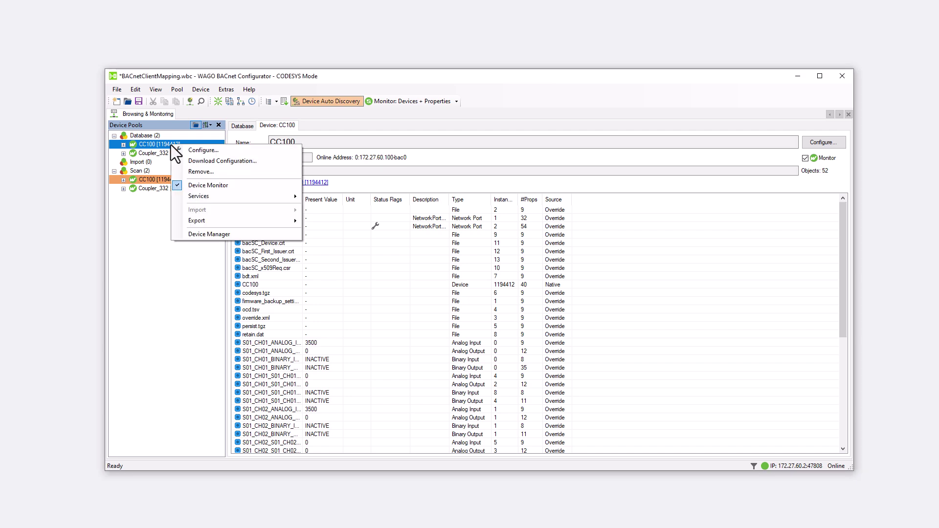
{"action": "left_click", "coordinate": [195, 153]}
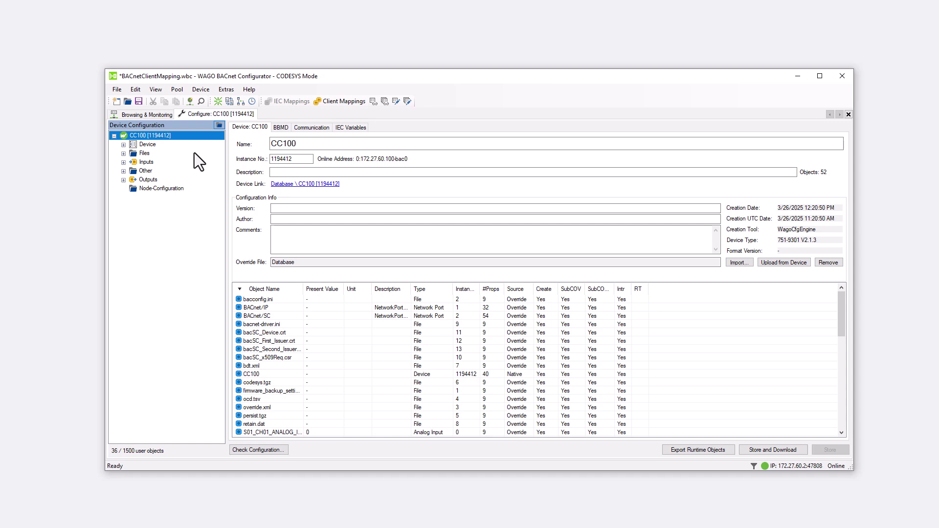
{"action": "left_click", "coordinate": [124, 180]}
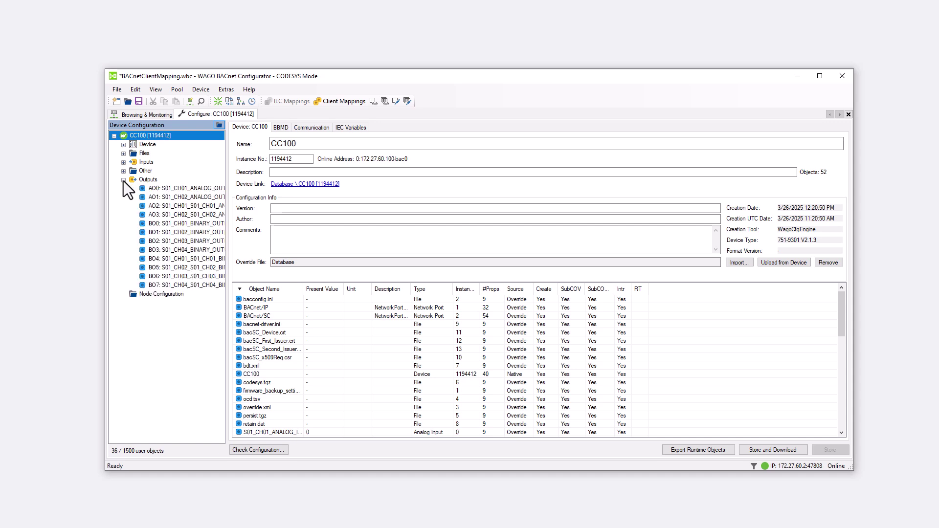
{"action": "left_click", "coordinate": [171, 224]}
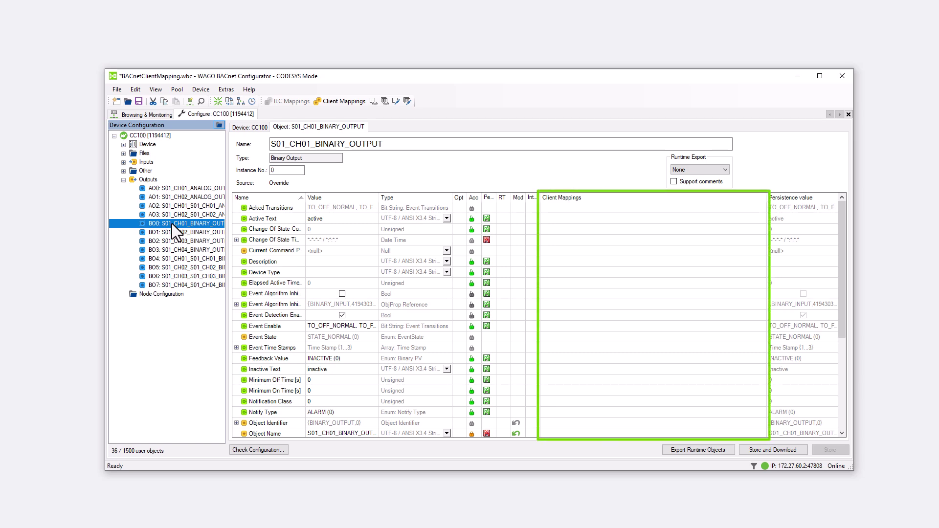
{"action": "scroll", "coordinate": [320, 345], "scroll_direction": "down", "scroll_amount": 5}
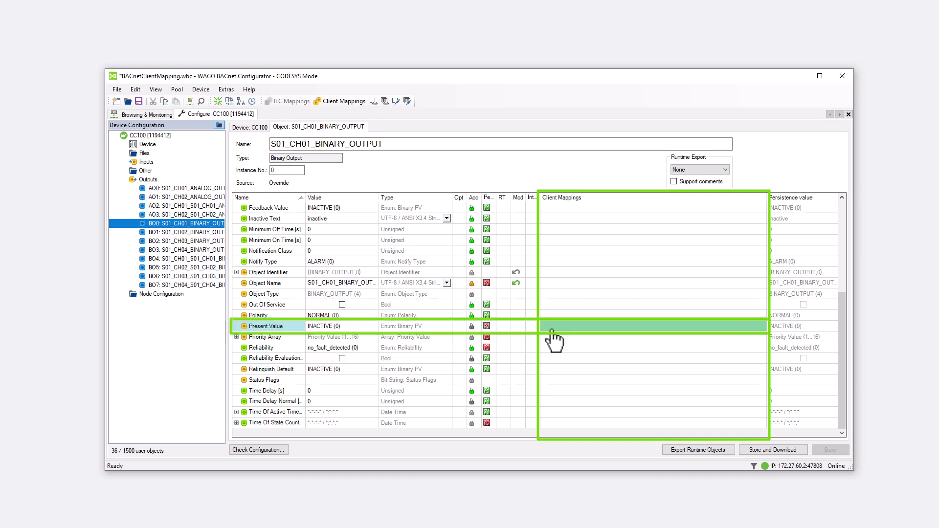
- Add a read map from Coupler_332 BI0's Present Value to BO0's Present Value, showing subscription options
{"action": "double_click", "coordinate": [570, 331]}
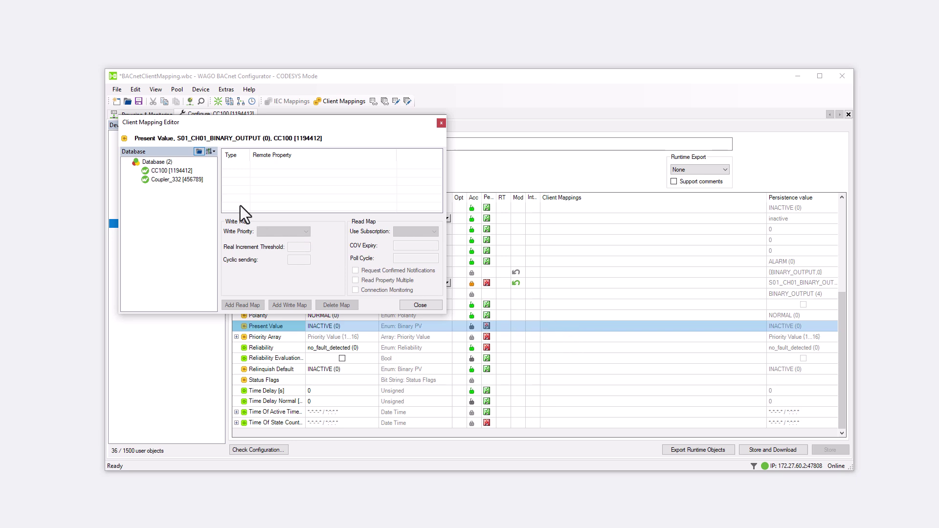
{"action": "mouse_move", "coordinate": [190, 181]}
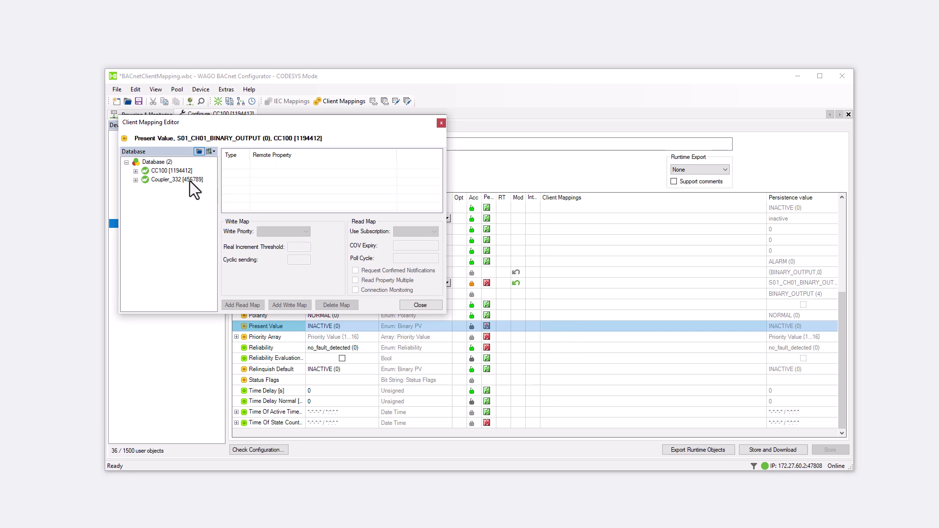
{"action": "left_click", "coordinate": [136, 180]}
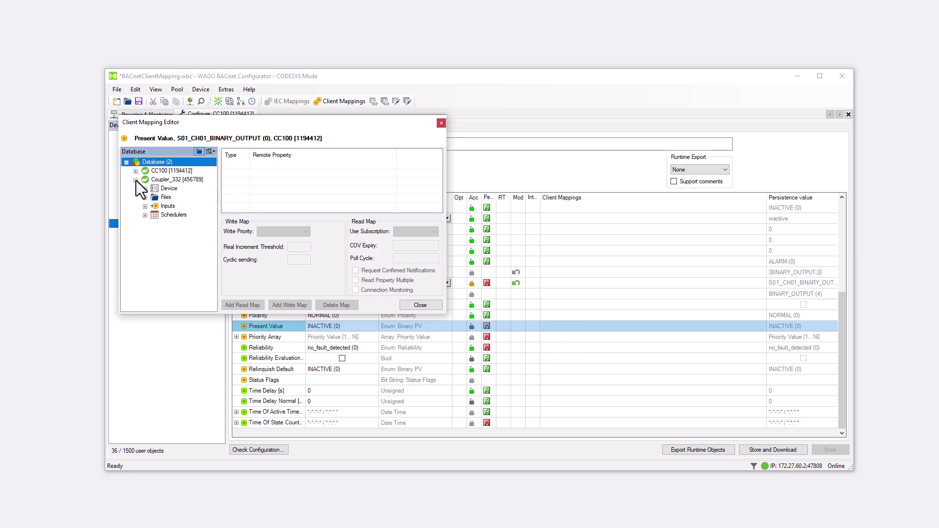
{"action": "left_click", "coordinate": [145, 207]}
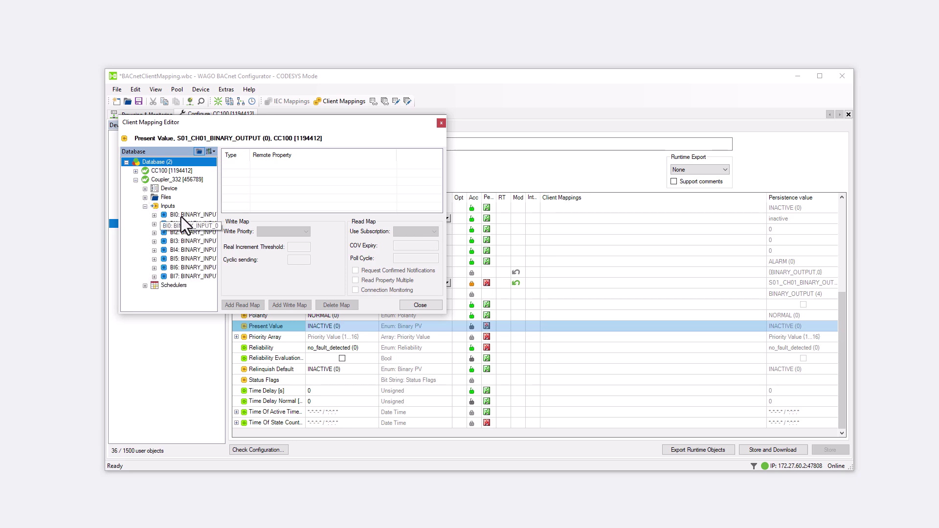
{"action": "left_click", "coordinate": [154, 215]}
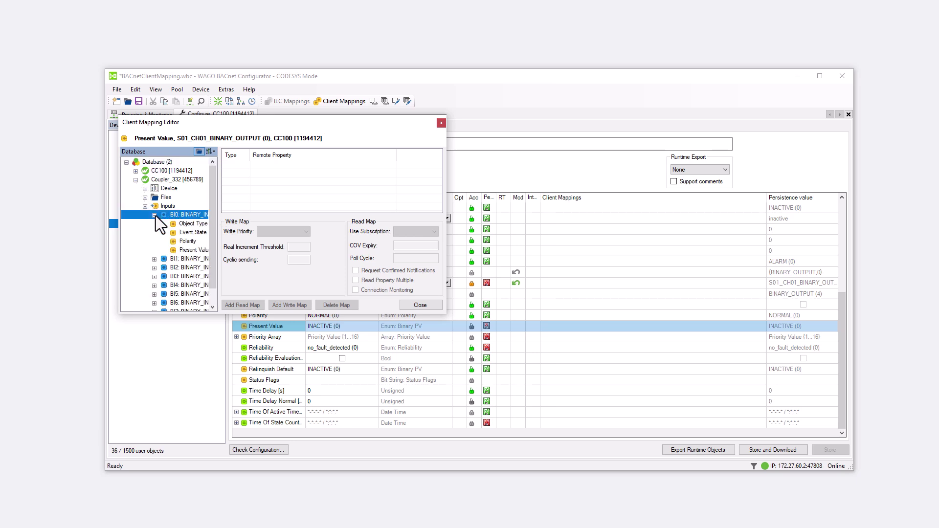
{"action": "left_click", "coordinate": [189, 251]}
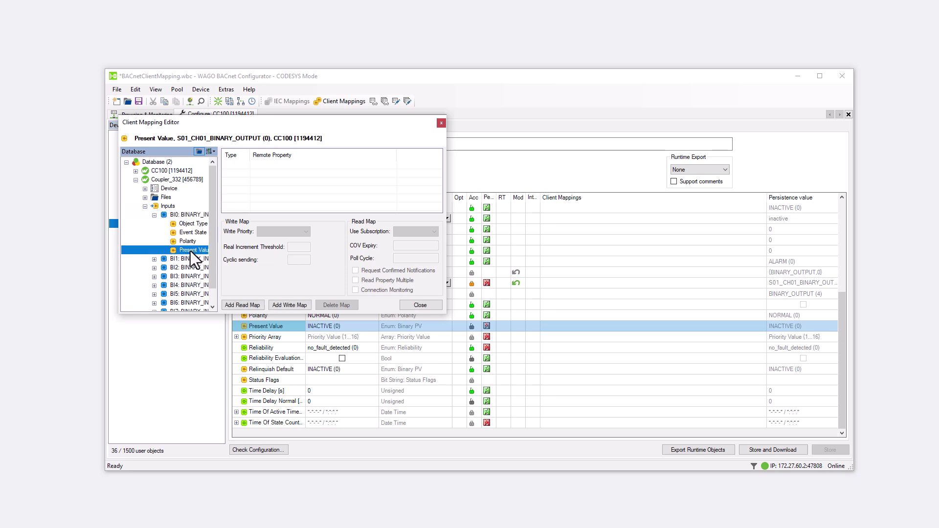
{"action": "left_click", "coordinate": [249, 306]}
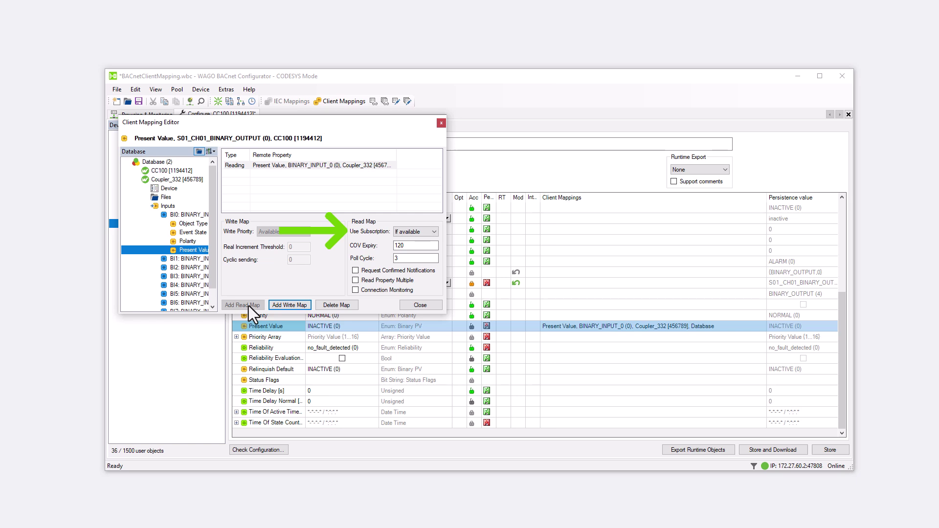
{"action": "left_click", "coordinate": [435, 234]}
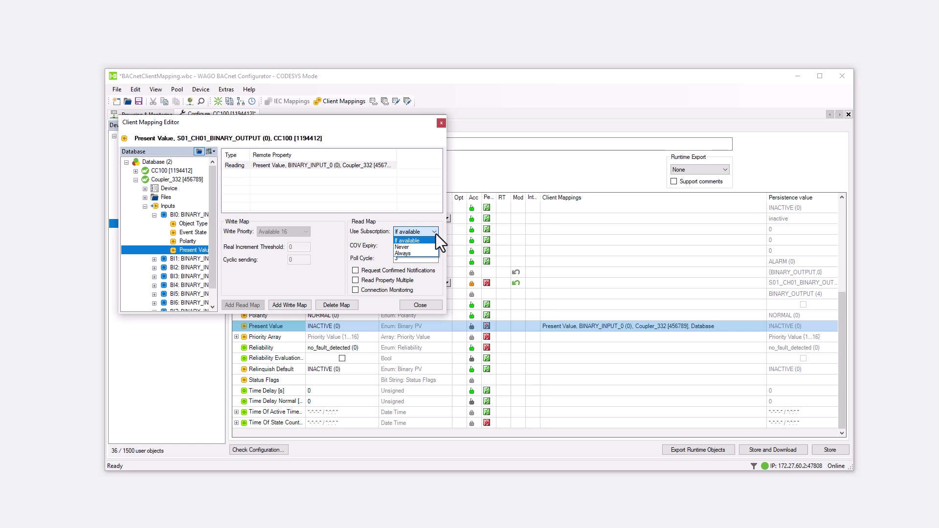
- Keep the read map's Use Subscription setting at 'If available'
{"action": "left_click", "coordinate": [436, 234]}
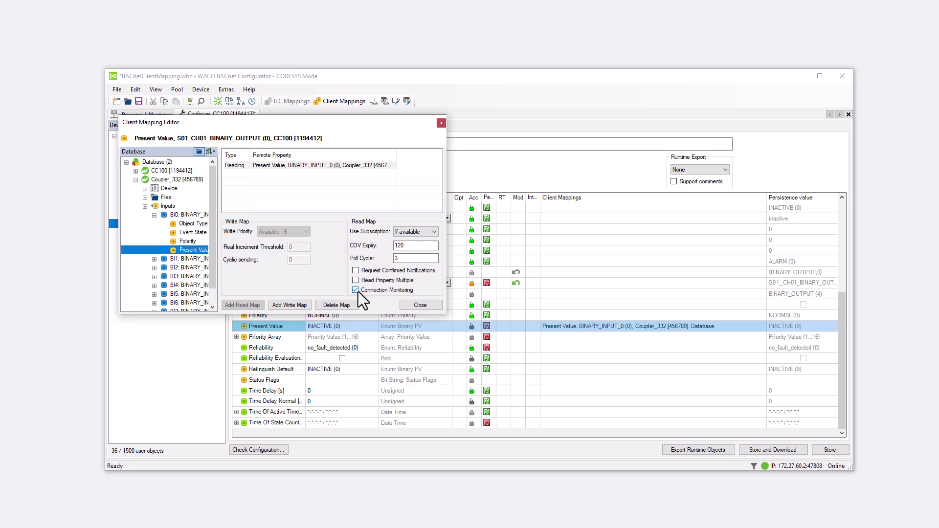
- Download the CC100 configuration, then expand Coupler_332's binary input objects
{"action": "left_click", "coordinate": [419, 305]}
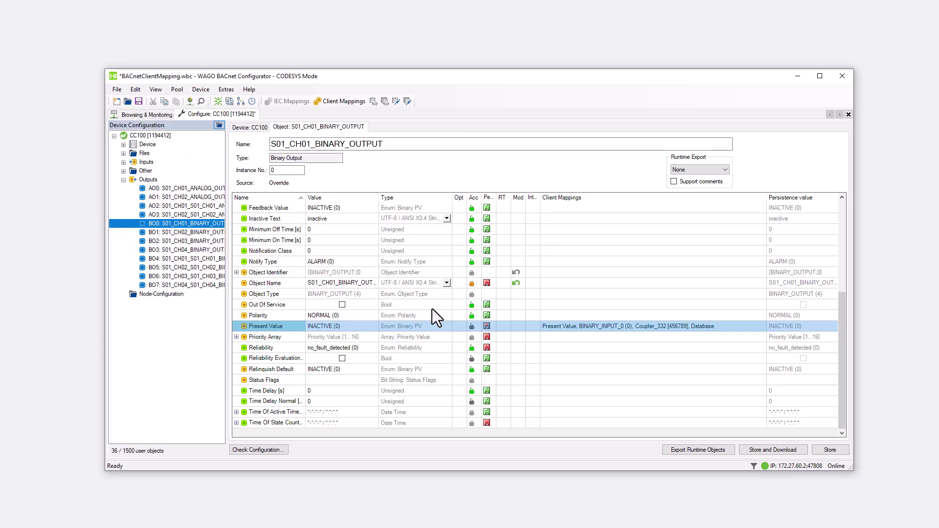
{"action": "left_click", "coordinate": [766, 451]}
{"action": "left_click", "coordinate": [528, 328]}
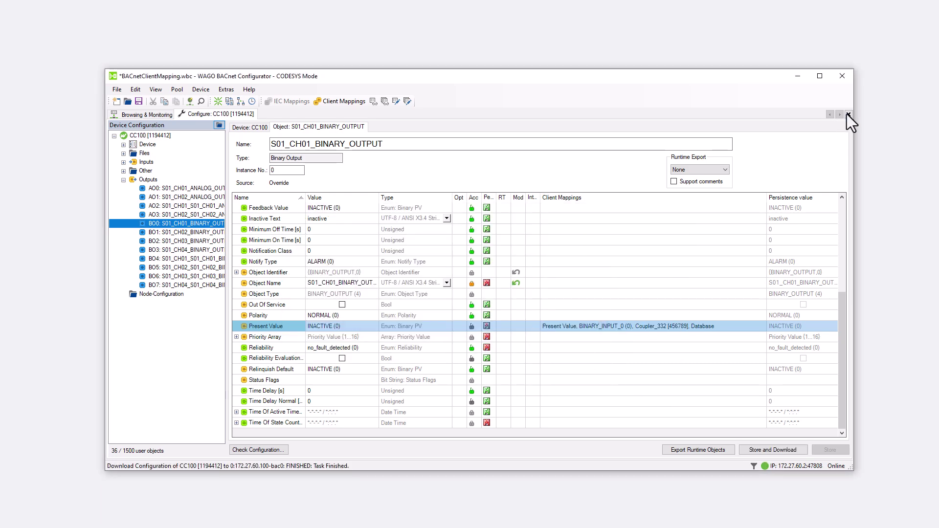
{"action": "left_click", "coordinate": [849, 114]}
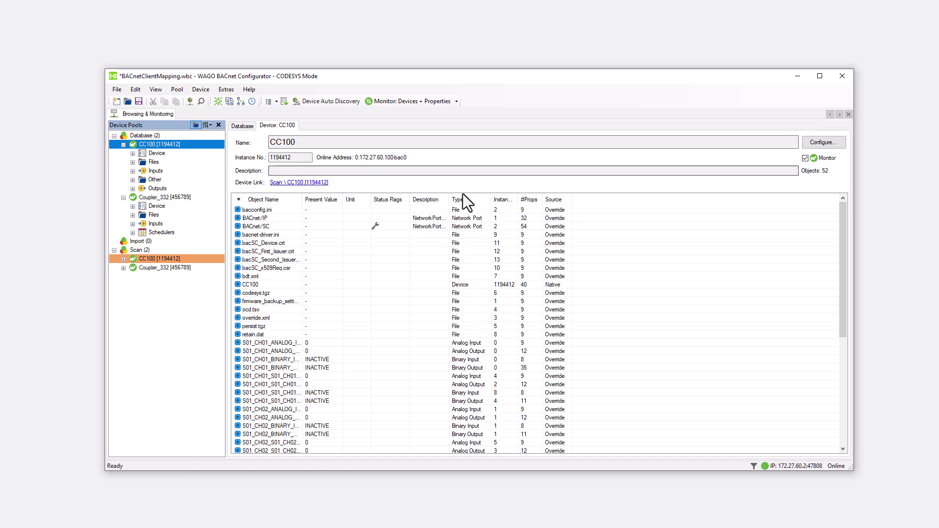
{"action": "left_click", "coordinate": [172, 198]}
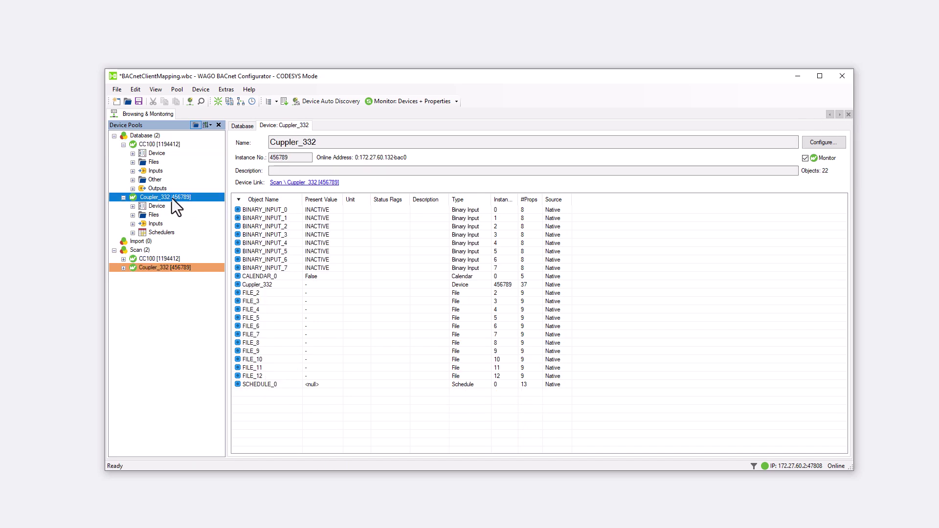
{"action": "left_click", "coordinate": [132, 223]}
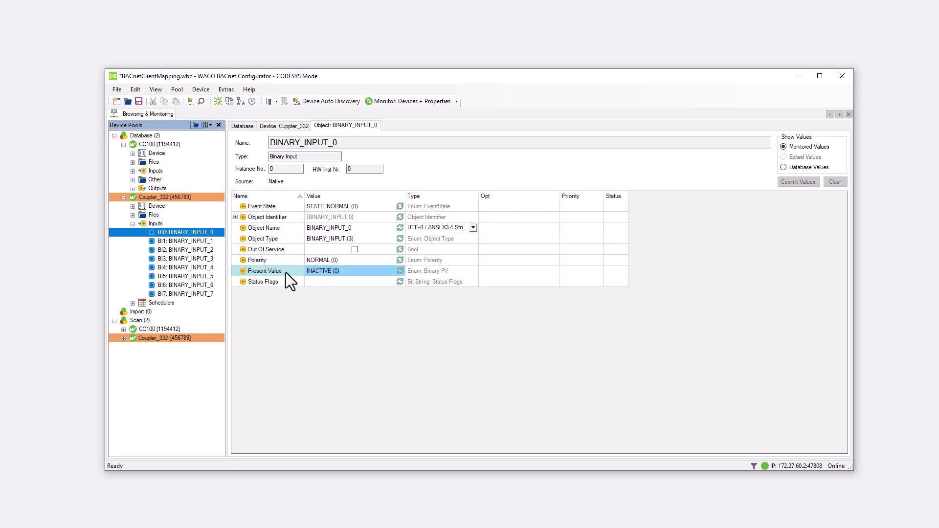
- Expand the CC100's outputs and open the properties of BO0
{"action": "left_click", "coordinate": [159, 189]}
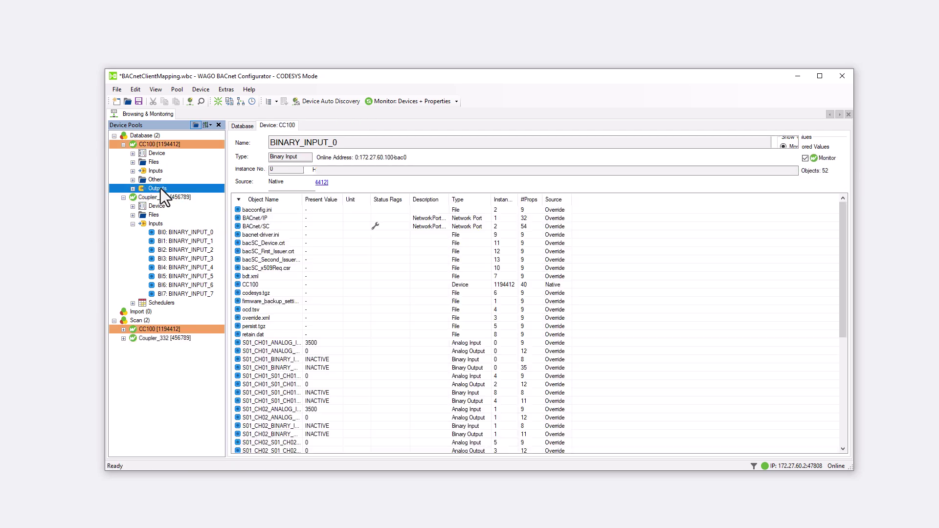
{"action": "left_click", "coordinate": [132, 189]}
{"action": "left_click", "coordinate": [171, 231]}
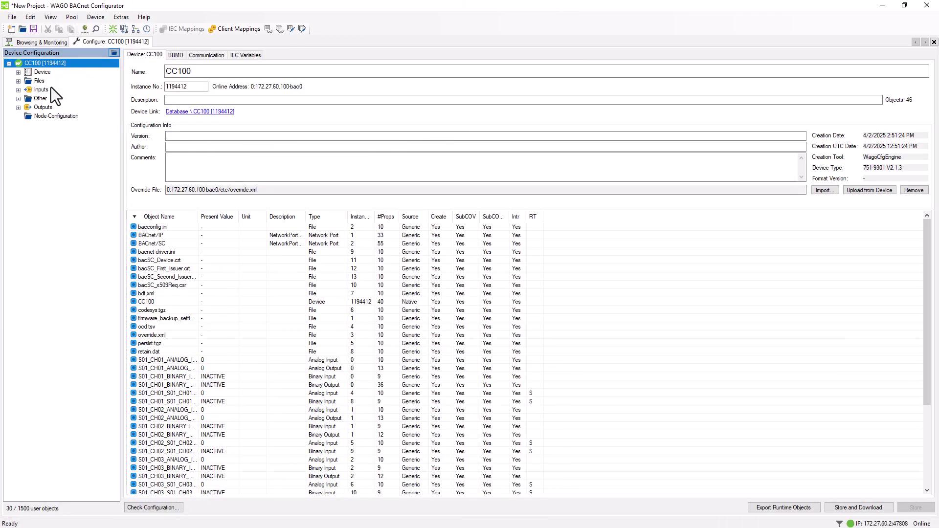
- Add a read map from Coupler_332 ANALOG_INPUT_0's Present Value to AO0's Present Value
{"action": "left_click", "coordinate": [19, 107]}
{"action": "left_click", "coordinate": [72, 116]}
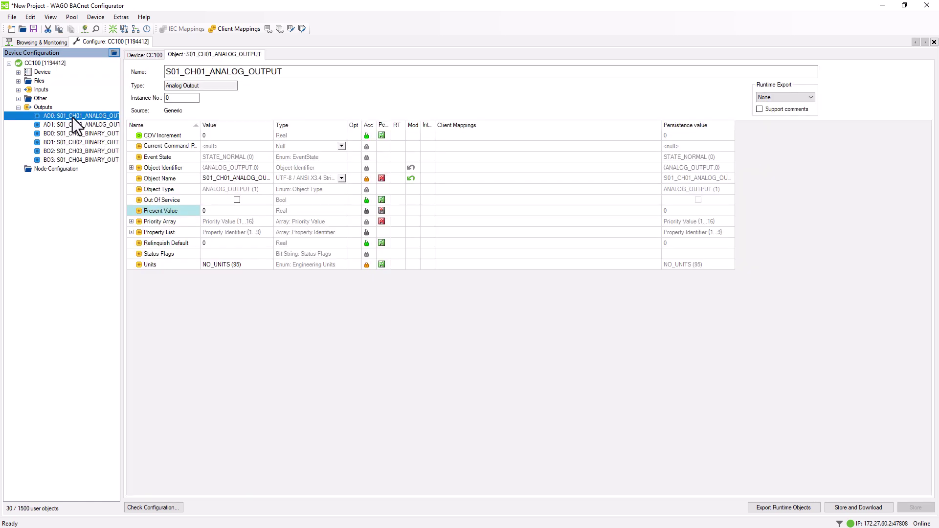
{"action": "double_click", "coordinate": [481, 212]}
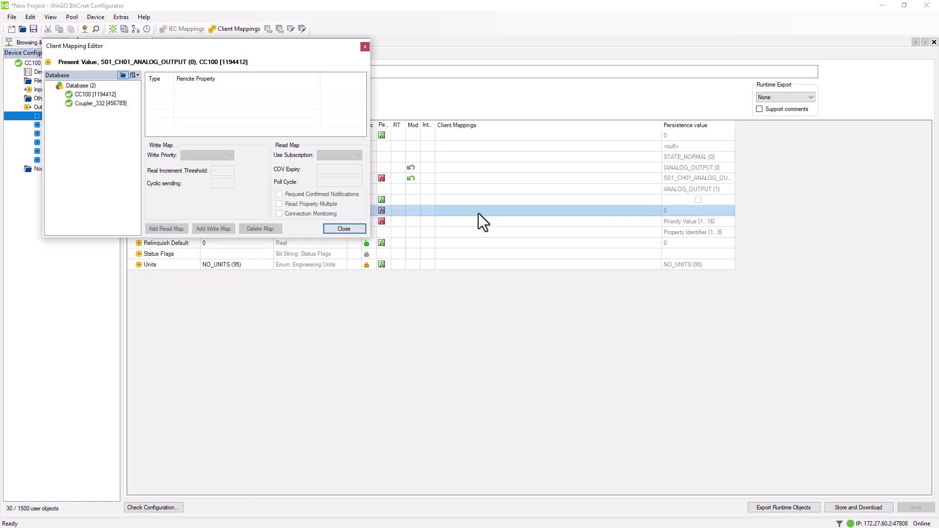
{"action": "left_click", "coordinate": [60, 103]}
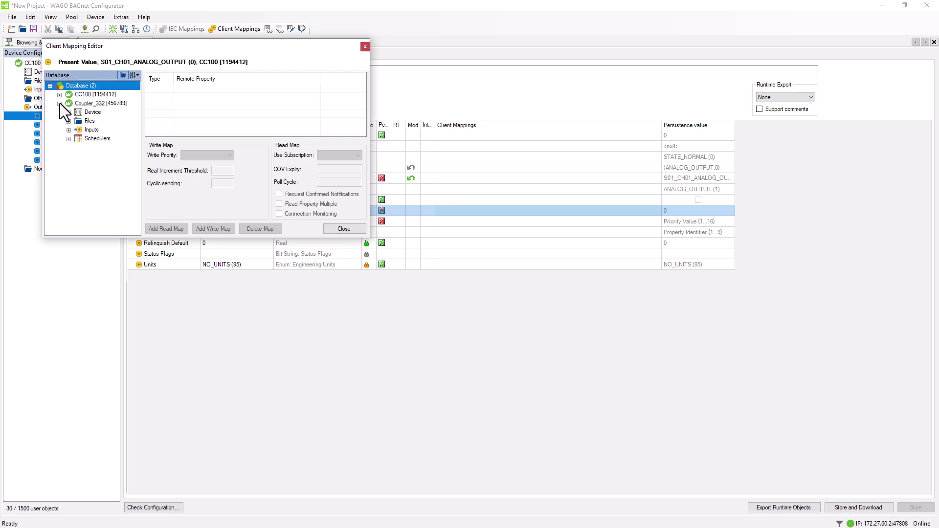
{"action": "left_click", "coordinate": [69, 130]}
{"action": "left_click", "coordinate": [97, 139]}
{"action": "left_click", "coordinate": [78, 139]}
{"action": "left_click", "coordinate": [117, 148]}
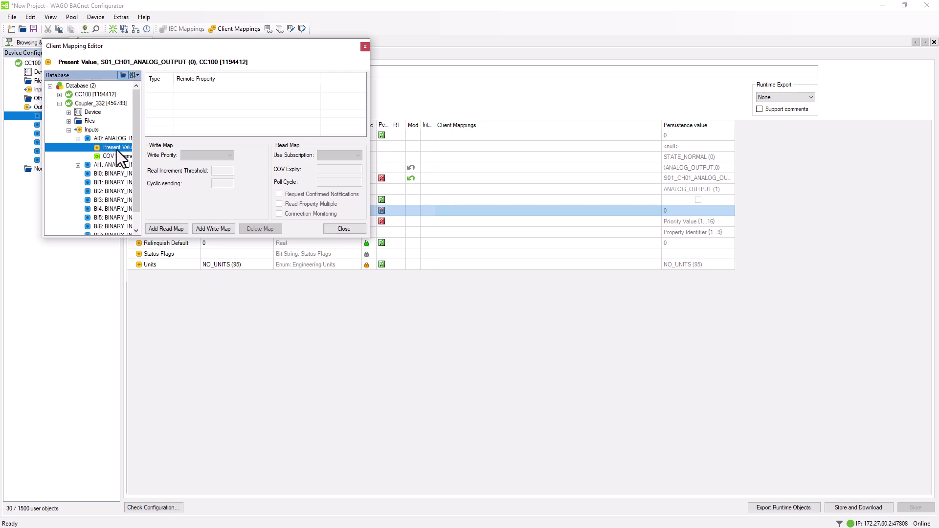
{"action": "left_click", "coordinate": [175, 231]}
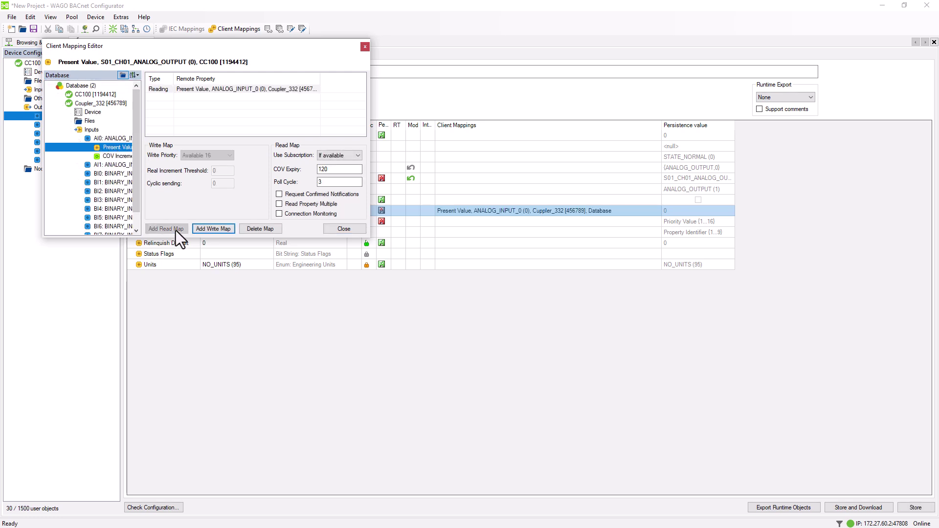
- Close the mapping editor and download the configuration to the CC100
{"action": "left_click", "coordinate": [363, 229]}
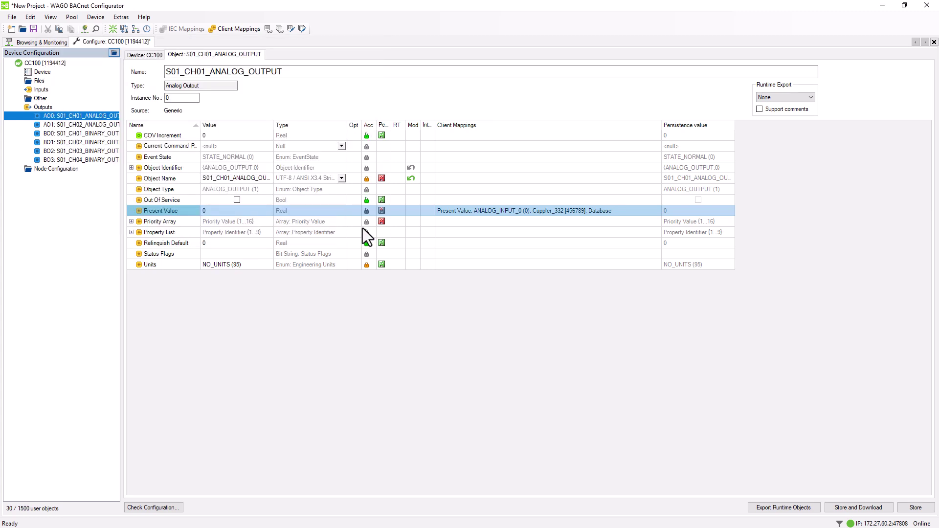
{"action": "left_click", "coordinate": [866, 507]}
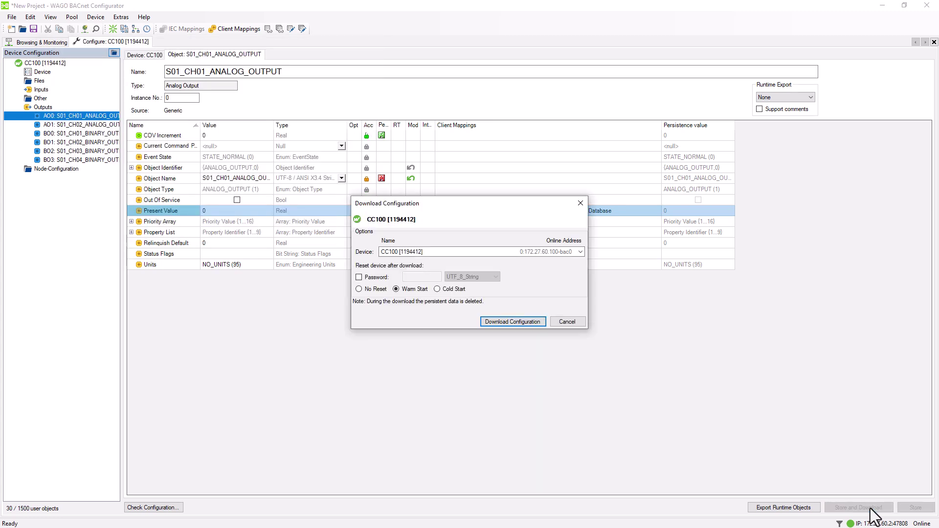
{"action": "left_click", "coordinate": [519, 325]}
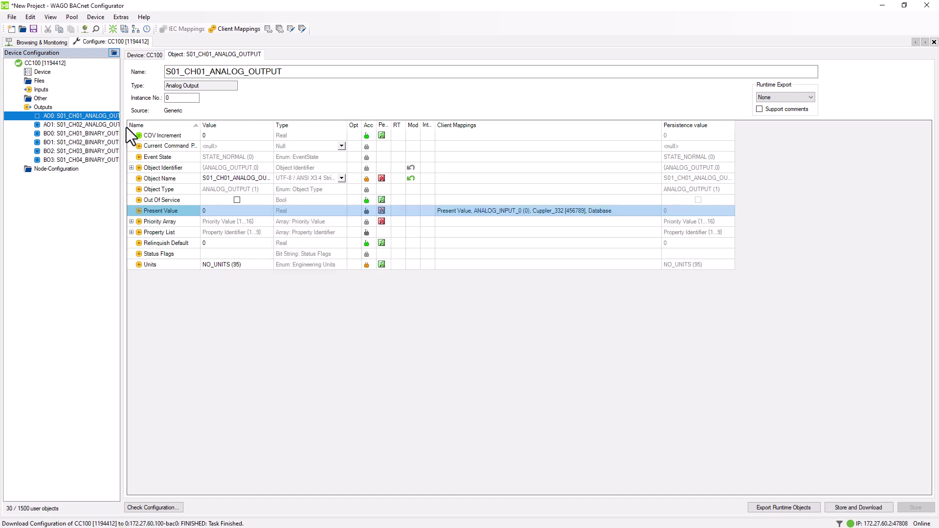
- Open Coupler_332's configuration from the Browsing & Monitoring database
{"action": "left_click", "coordinate": [43, 40]}
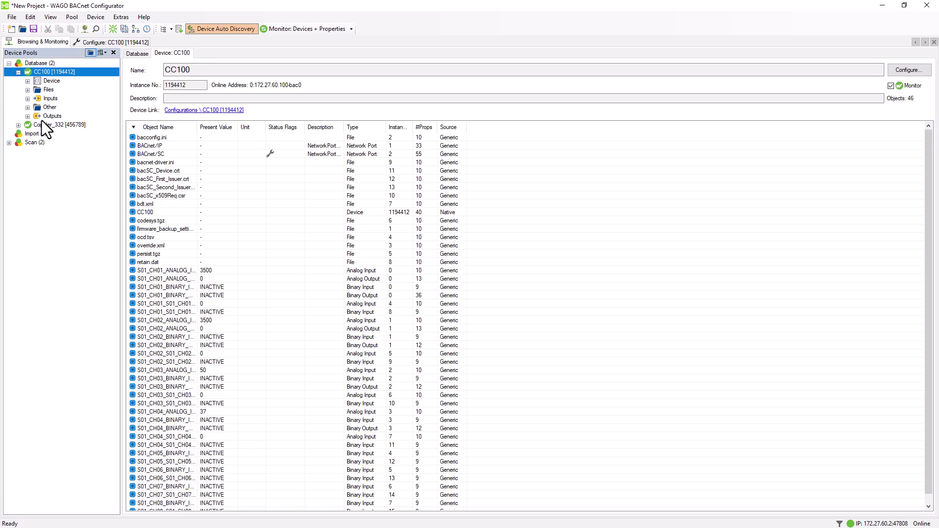
{"action": "left_click", "coordinate": [43, 125]}
{"action": "right_click", "coordinate": [43, 125]}
{"action": "left_click", "coordinate": [64, 130]}
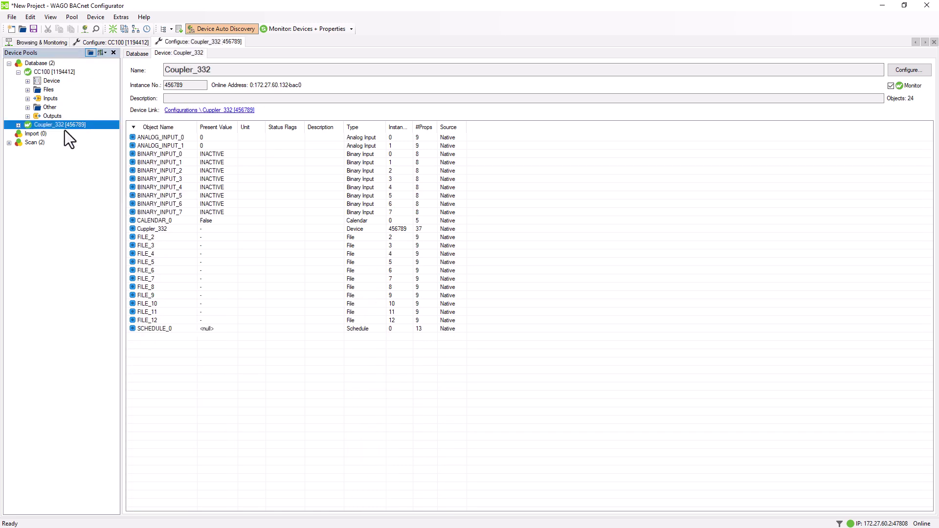
- Change ANALOG_INPUT_0's COV Increment from 0 to 0.1
{"action": "left_click", "coordinate": [18, 90]}
{"action": "left_click", "coordinate": [67, 98]}
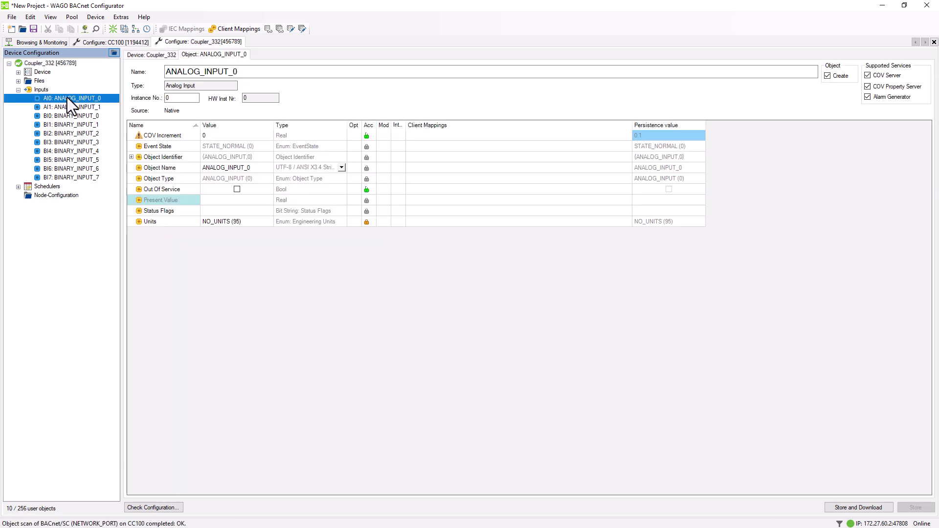
{"action": "left_click", "coordinate": [216, 137]}
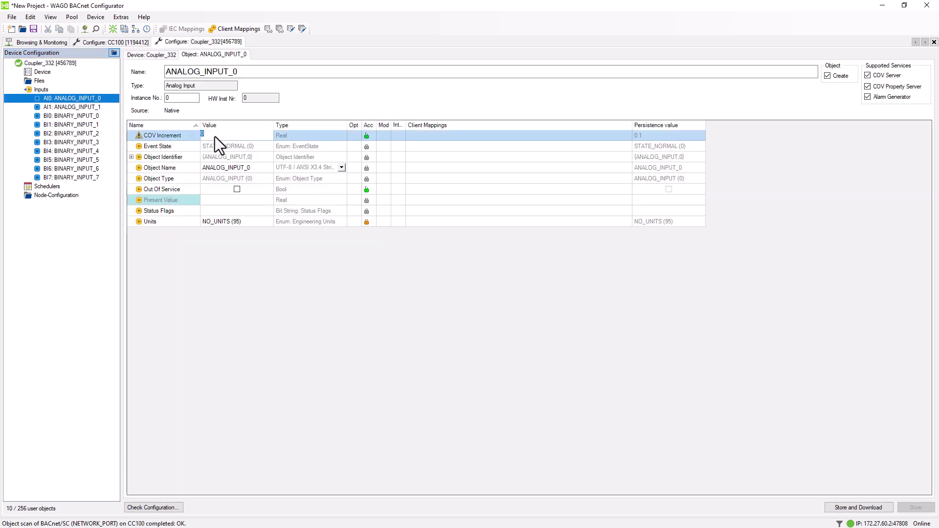
{"action": "type", "text": ".1"}
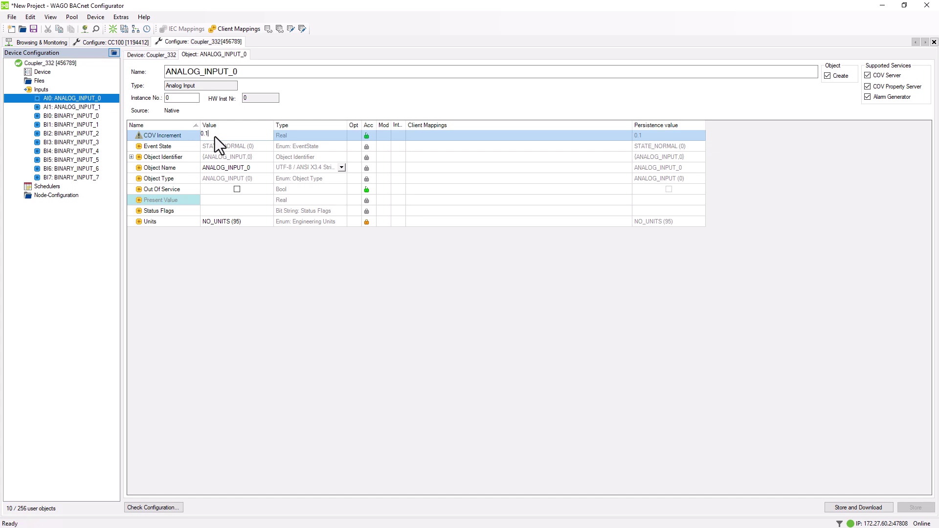
{"action": "key", "text": "Return"}
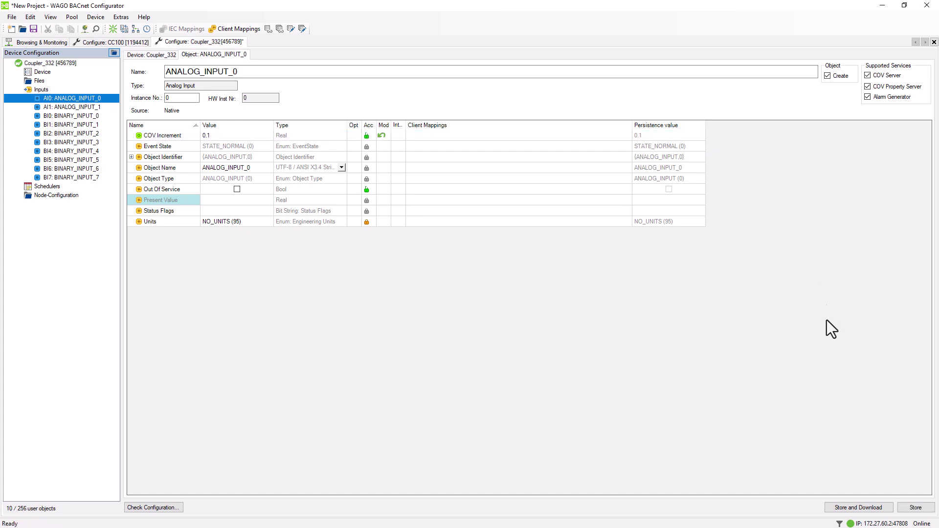
- Download Coupler_332's configuration and run the check: 0 errors, one zero-COV-Increment warning
{"action": "left_click", "coordinate": [875, 507]}
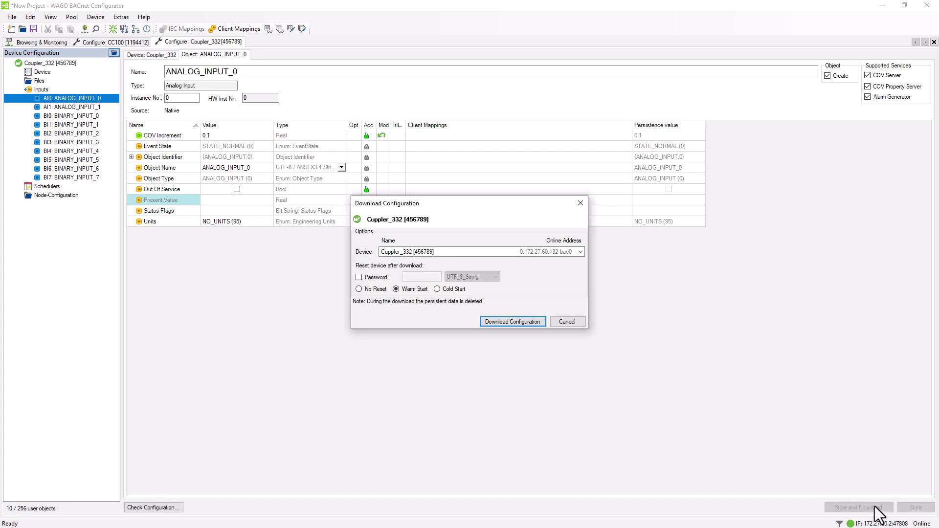
{"action": "left_click", "coordinate": [512, 323]}
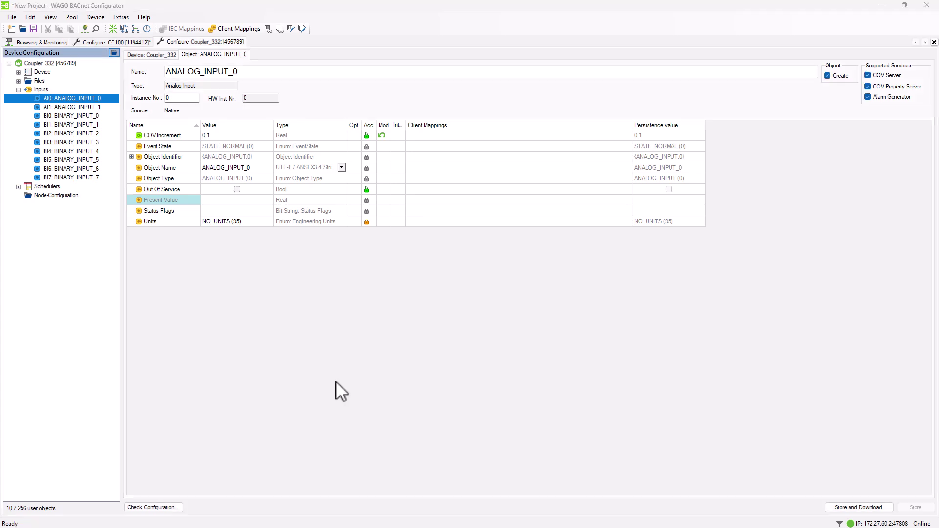
{"action": "left_click", "coordinate": [144, 509]}
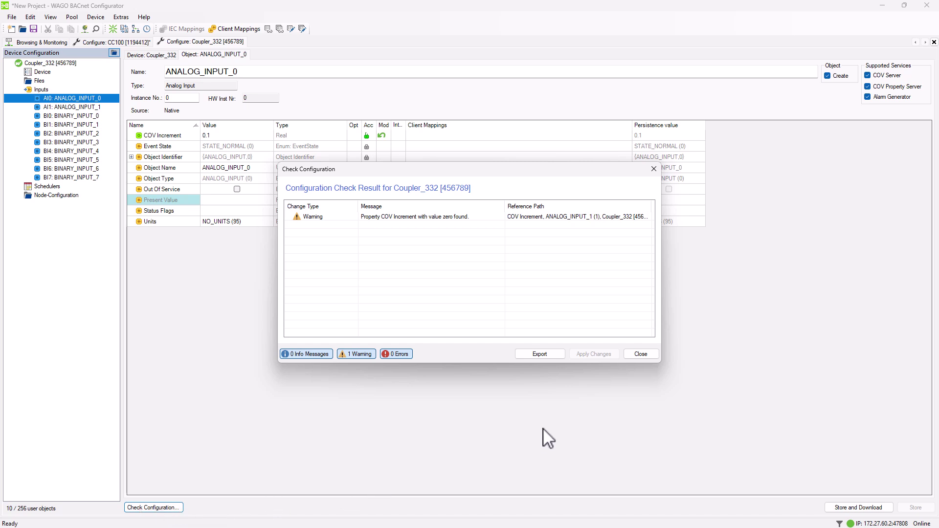
{"action": "left_click", "coordinate": [645, 355]}
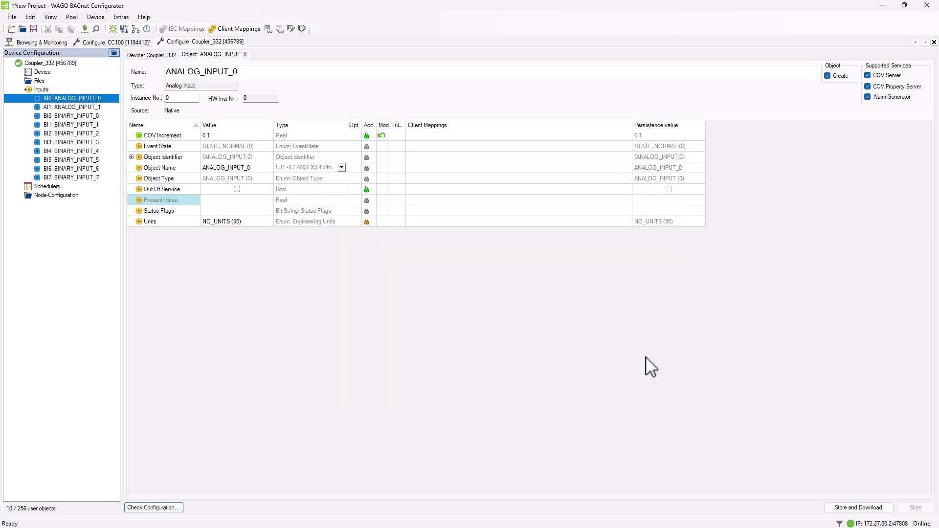
- Close the coupler configuration and expand both active COV subscriptions of device Dev456789
{"action": "left_click", "coordinate": [934, 42]}
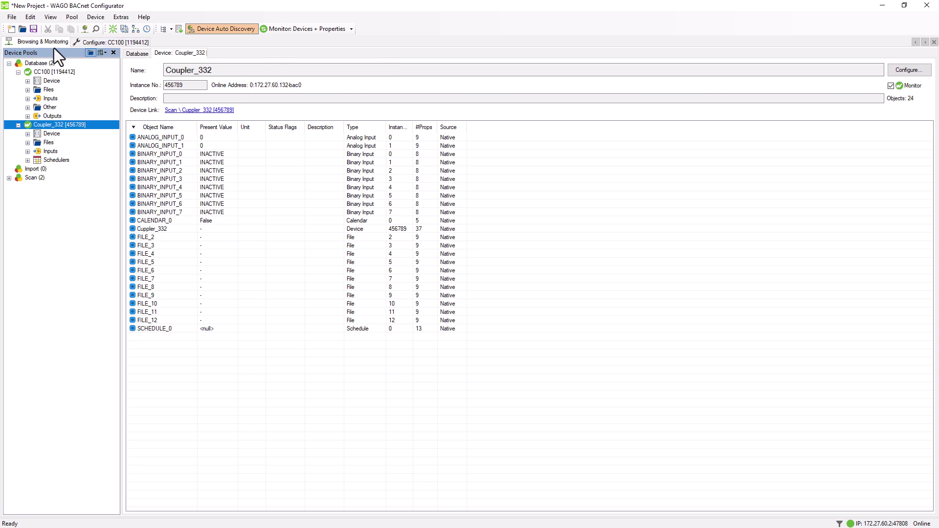
{"action": "left_click", "coordinate": [19, 72]}
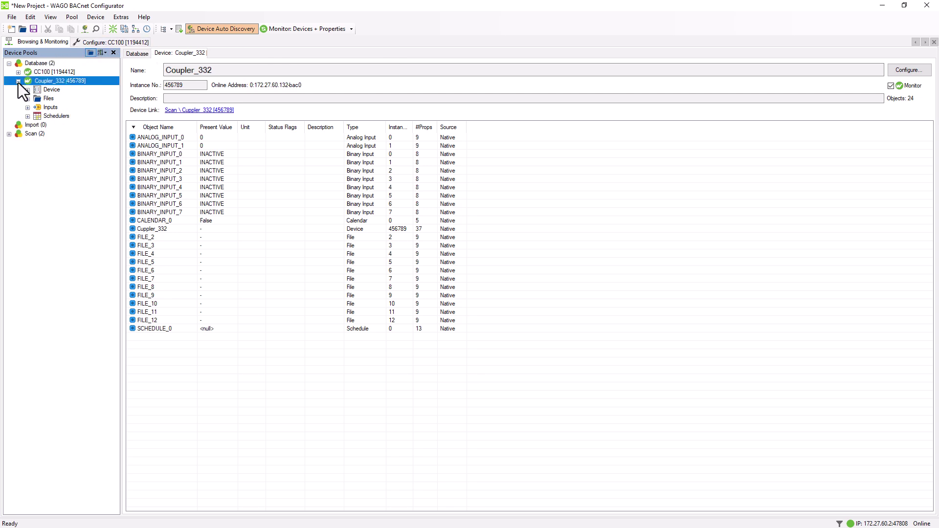
{"action": "left_click", "coordinate": [27, 90]}
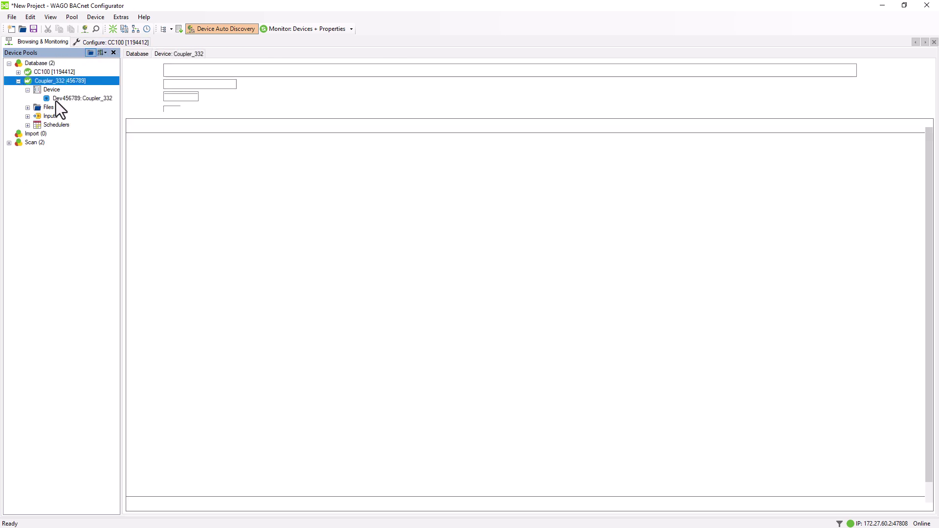
{"action": "left_click", "coordinate": [55, 100]}
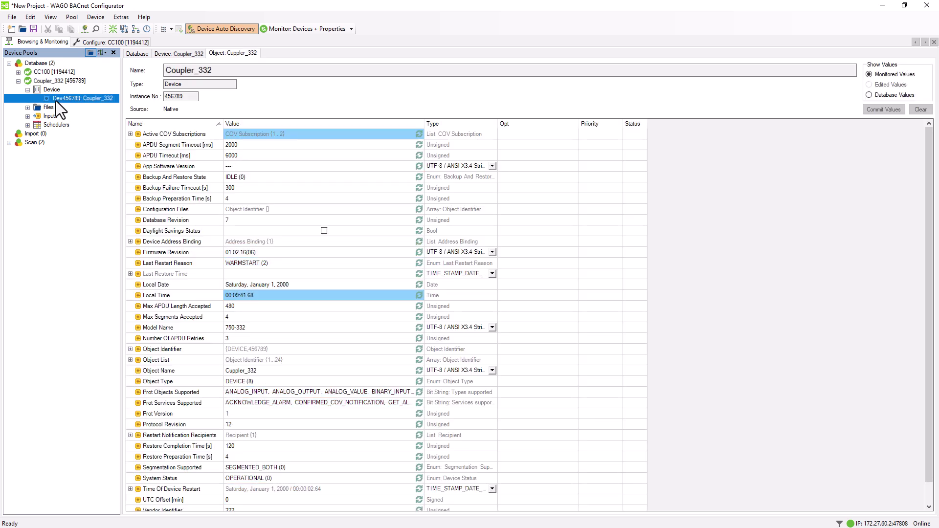
{"action": "left_click", "coordinate": [130, 135]}
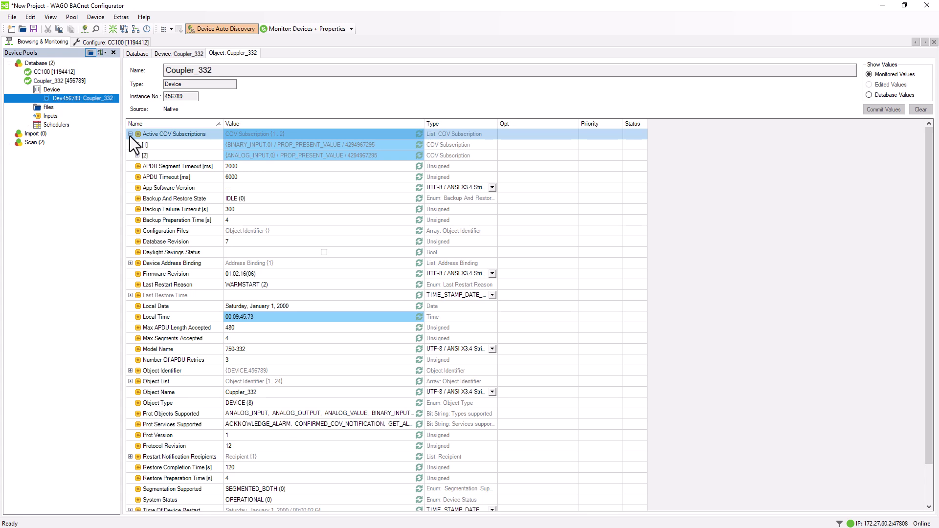
{"action": "left_click", "coordinate": [137, 145]}
{"action": "left_click", "coordinate": [137, 210]}
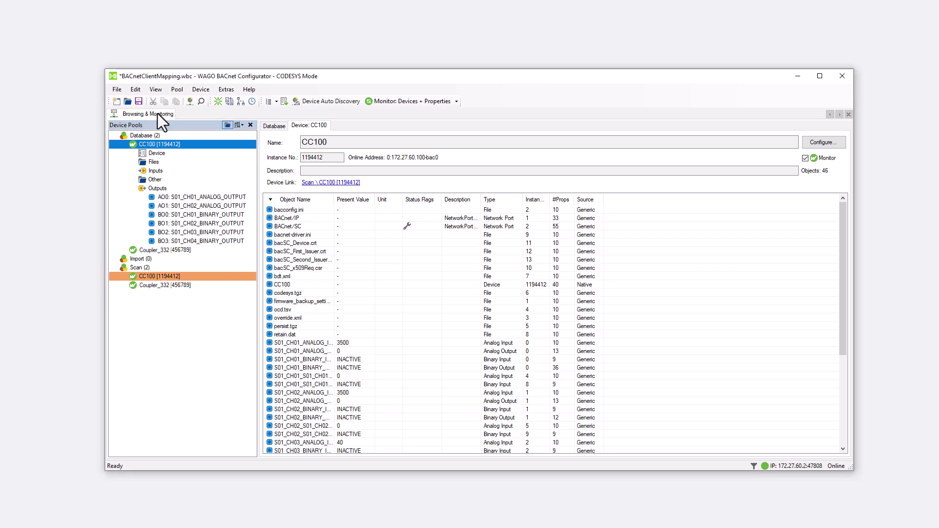
- Export CC100's client mappings from the Device Manager as ClientMapping.csv
{"action": "right_click", "coordinate": [180, 144]}
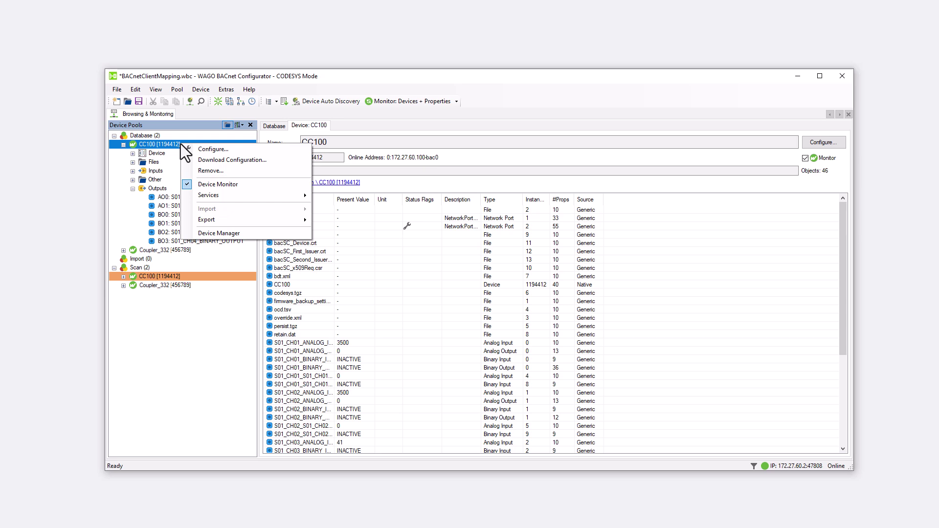
{"action": "left_click", "coordinate": [225, 238]}
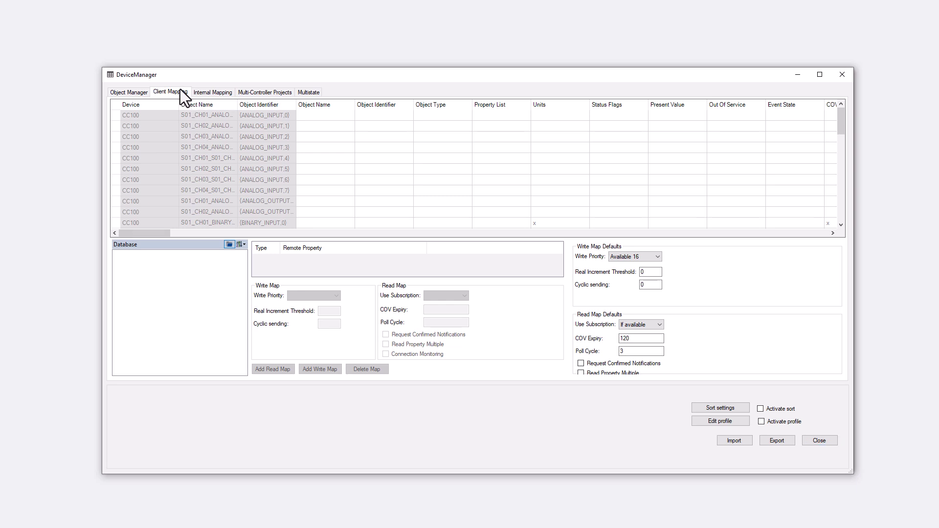
{"action": "left_click", "coordinate": [776, 441]}
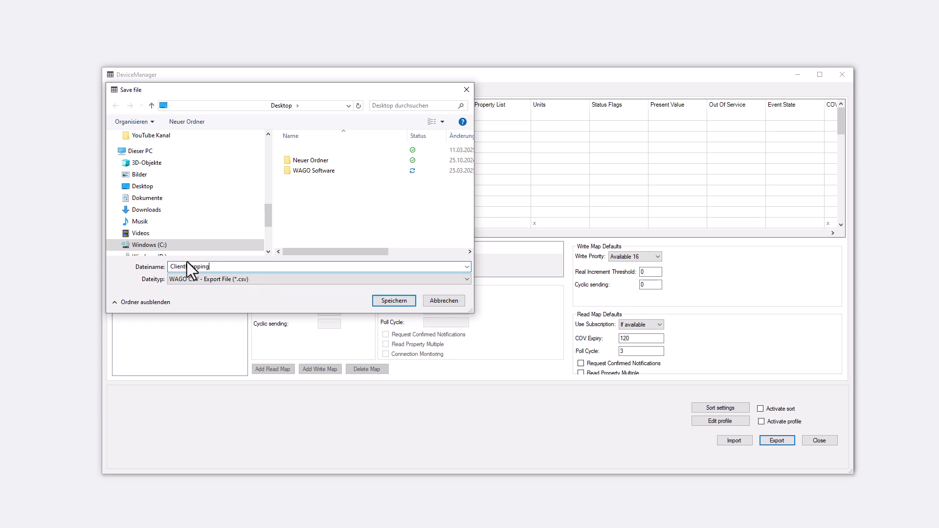
{"action": "type", "text": "ClientMapping"}
{"action": "left_click", "coordinate": [395, 301]}
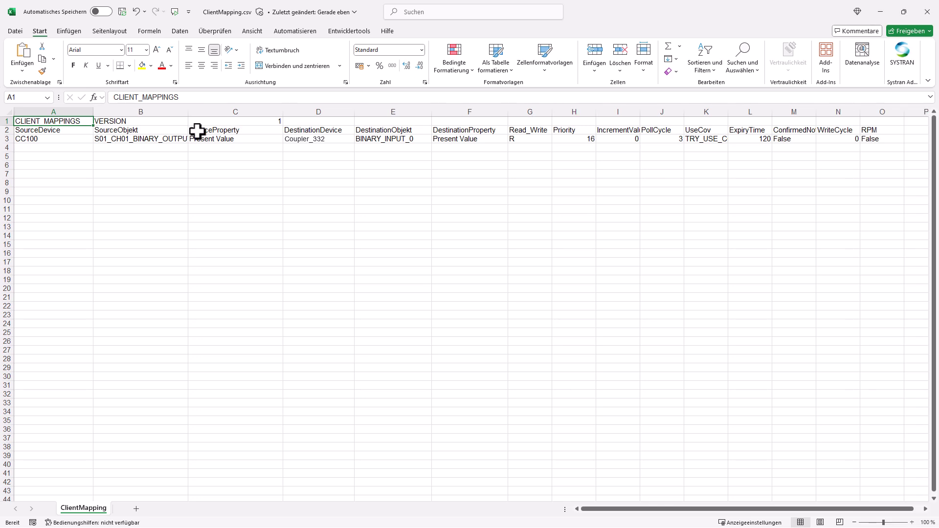
- Copy the row 3 mapping into rows 4, 5 and 6
{"action": "left_click", "coordinate": [10, 139]}
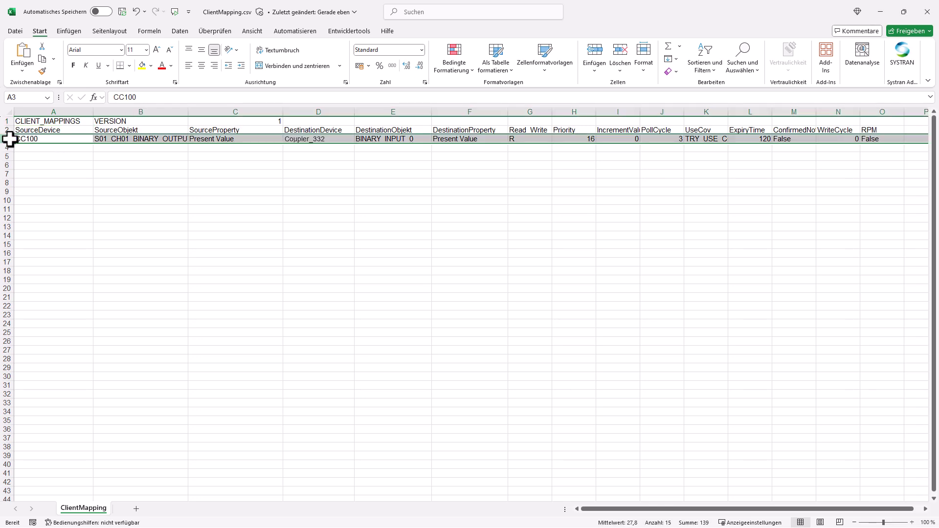
{"action": "key", "text": "ctrl+c"}
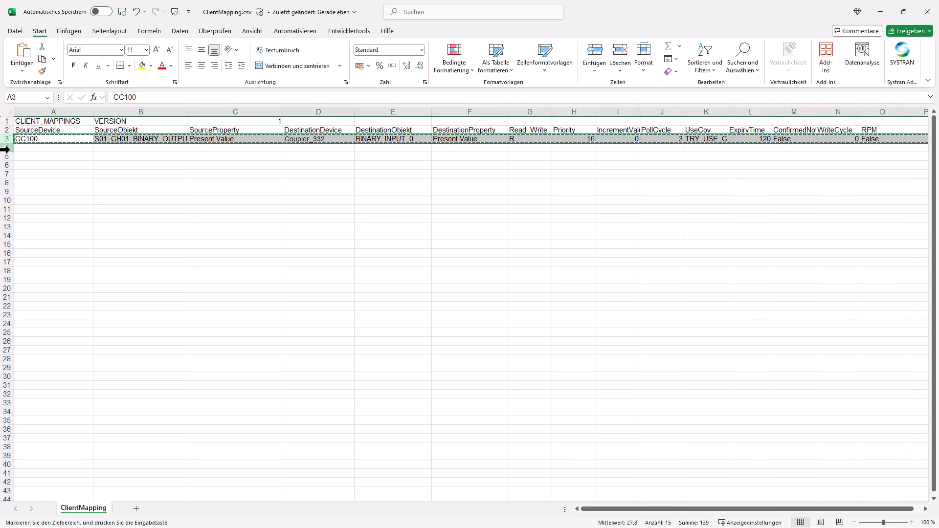
{"action": "key", "text": "ctrl+v"}
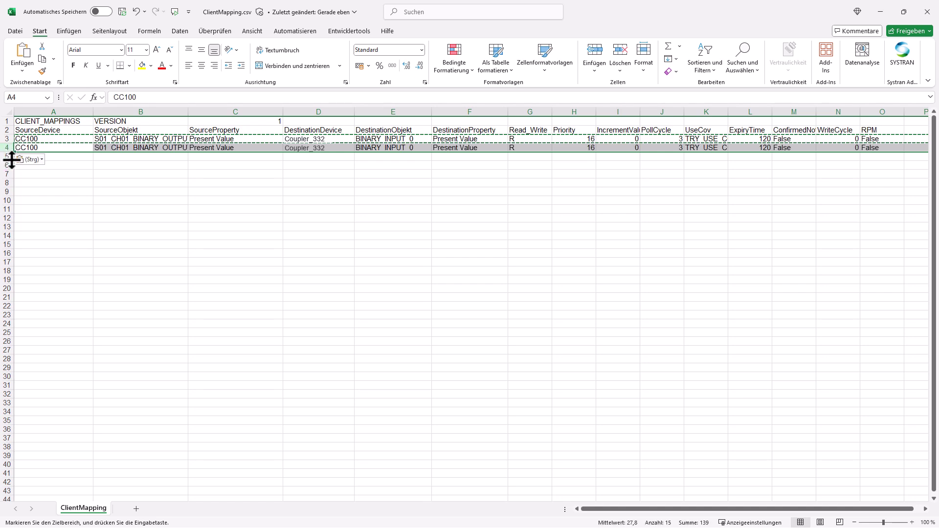
{"action": "left_click", "coordinate": [9, 156]}
{"action": "key", "text": "ctrl+v"}
{"action": "left_click", "coordinate": [8, 166]}
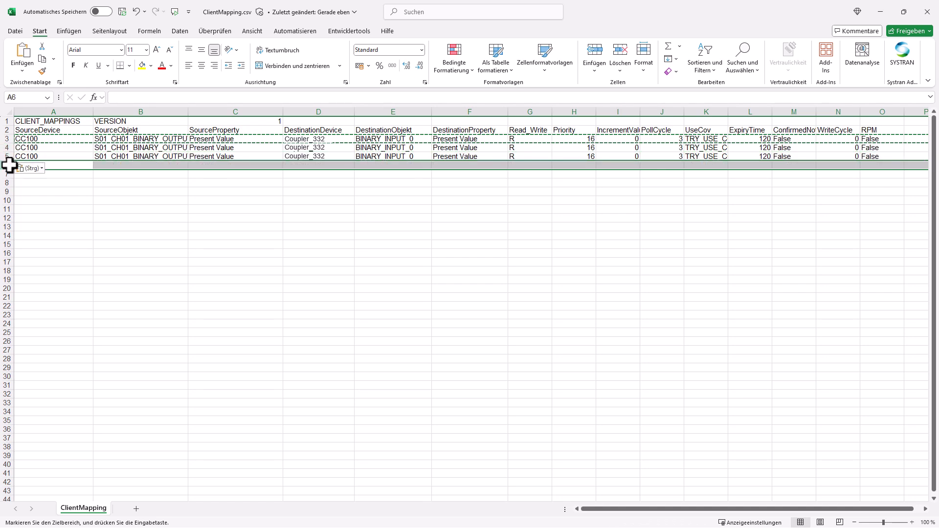
{"action": "key", "text": "ctrl+v"}
- Edit row 4 to map CH02 to BINARY_INPUT_1
{"action": "double_click", "coordinate": [126, 147]}
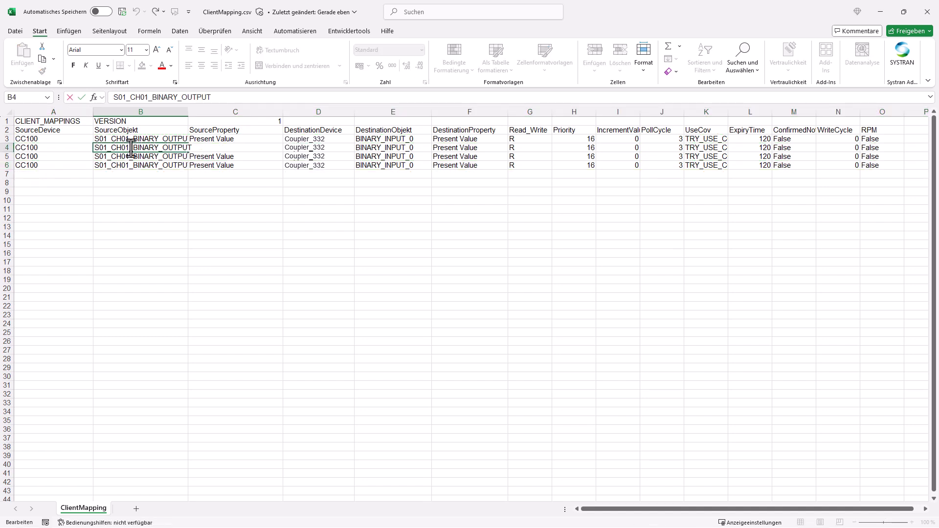
{"action": "key", "text": "BackSpace"}
{"action": "type", "text": "2"}
{"action": "left_click", "coordinate": [412, 148]}
{"action": "double_click", "coordinate": [428, 149]}
{"action": "key", "text": "BackSpace"}
{"action": "type", "text": "1"}
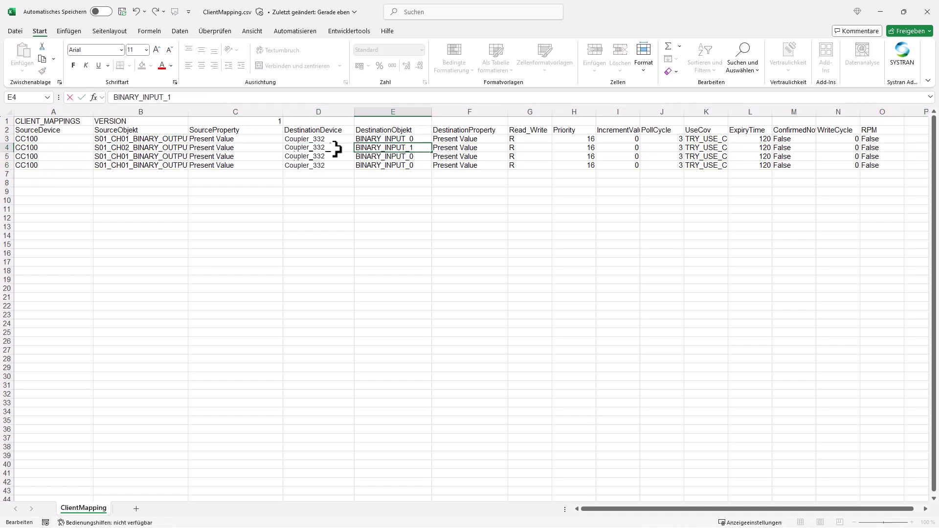
- Edit rows 5 and 6 to map CH03 to BINARY_INPUT_2 and CH04 to BINARY_INPUT_3
{"action": "double_click", "coordinate": [130, 157]}
{"action": "key", "text": "BackSpace"}
{"action": "type", "text": "3"}
{"action": "left_click", "coordinate": [415, 155]}
{"action": "double_click", "coordinate": [416, 155]}
{"action": "key", "text": "BackSpace"}
{"action": "type", "text": "2"}
{"action": "double_click", "coordinate": [132, 166]}
{"action": "key", "text": "BackSpace"}
{"action": "type", "text": "4"}
{"action": "left_click", "coordinate": [415, 165]}
{"action": "key", "text": "BackSpace"}
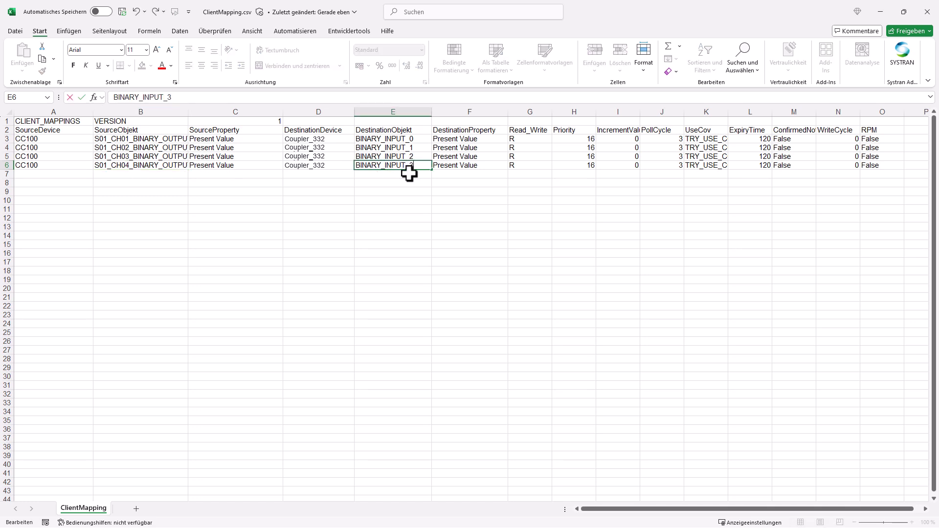
{"action": "left_click", "coordinate": [424, 192]}
- Save the CSV, close Excel, and import ClientMapping.csv back into the Device Manager
{"action": "left_click", "coordinate": [16, 31]}
{"action": "left_click", "coordinate": [35, 162]}
{"action": "left_click", "coordinate": [928, 11]}
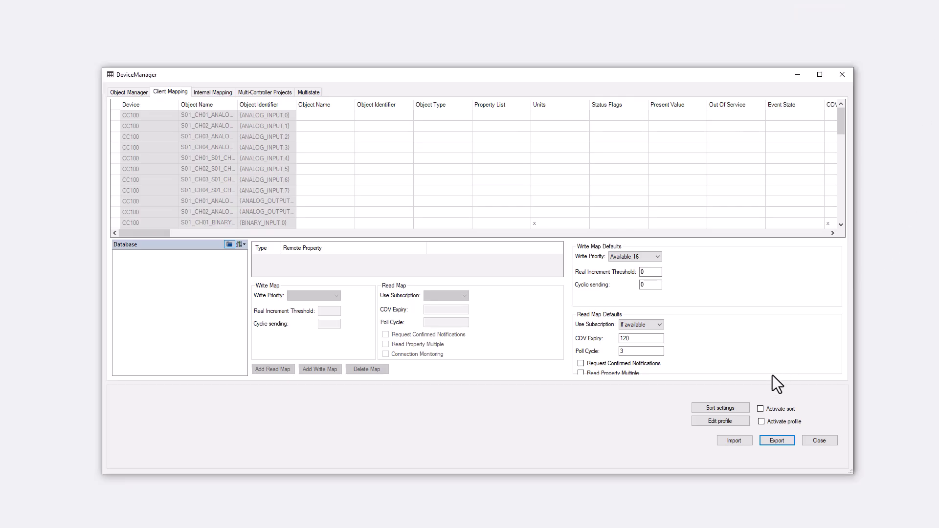
{"action": "left_click", "coordinate": [741, 442]}
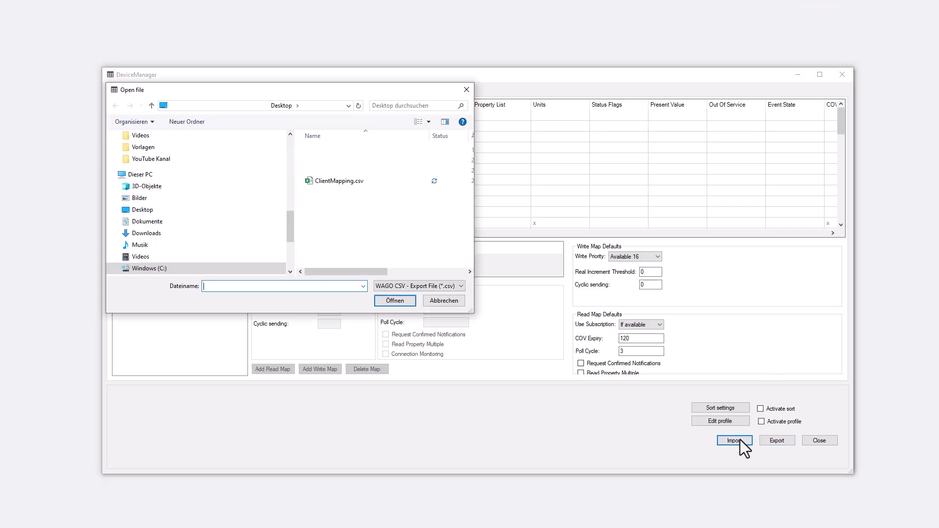
{"action": "left_click", "coordinate": [350, 180]}
{"action": "left_click", "coordinate": [395, 301]}
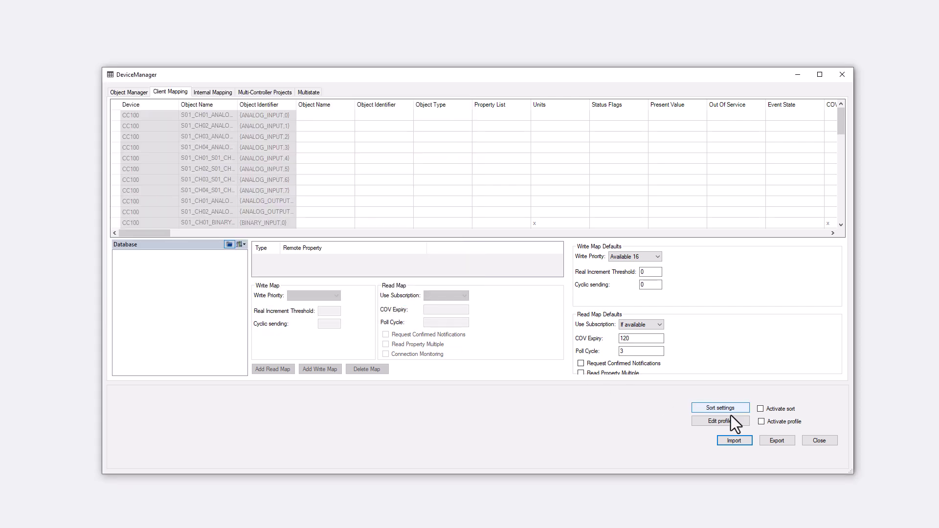
- Apply the imported mappings and check the Client Mappings of CC100 outputs BO0–BO3
{"action": "left_click", "coordinate": [819, 441]}
{"action": "left_click", "coordinate": [472, 301]}
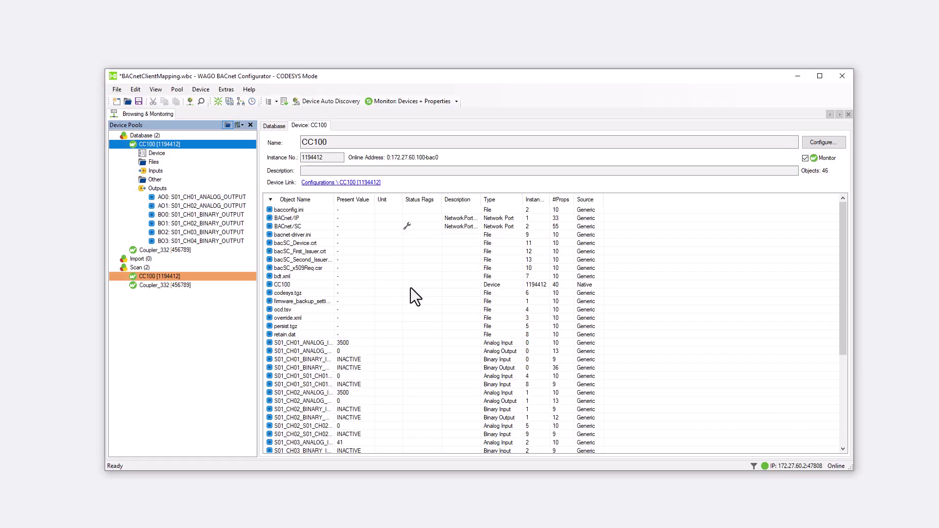
{"action": "right_click", "coordinate": [170, 145]}
{"action": "left_click", "coordinate": [185, 154]}
{"action": "left_click", "coordinate": [123, 180]}
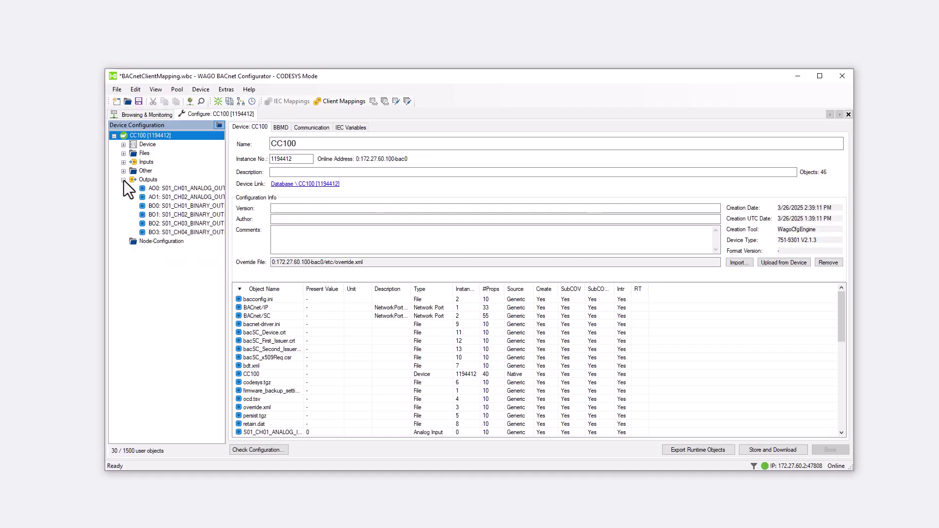
{"action": "left_click", "coordinate": [169, 206]}
{"action": "scroll", "coordinate": [324, 353], "scroll_direction": "down", "scroll_amount": 4}
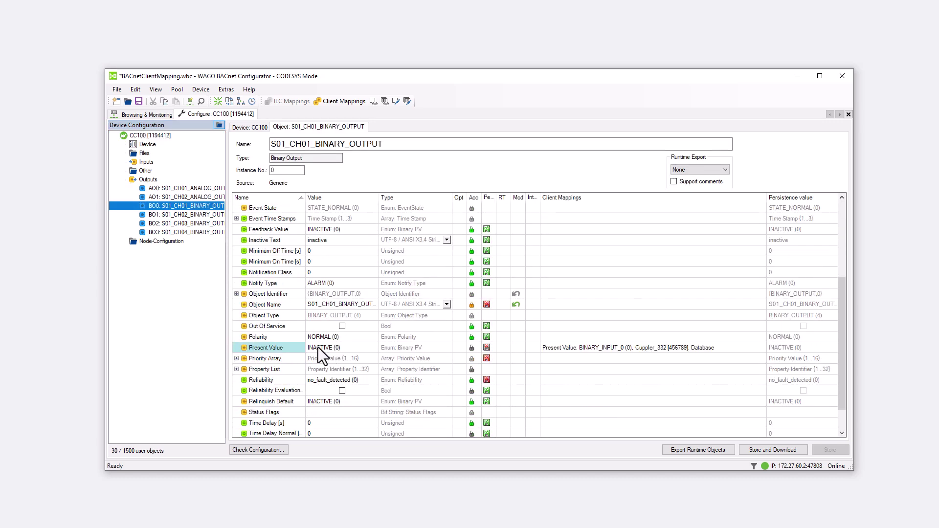
{"action": "left_click", "coordinate": [186, 214]}
{"action": "left_click", "coordinate": [186, 222]}
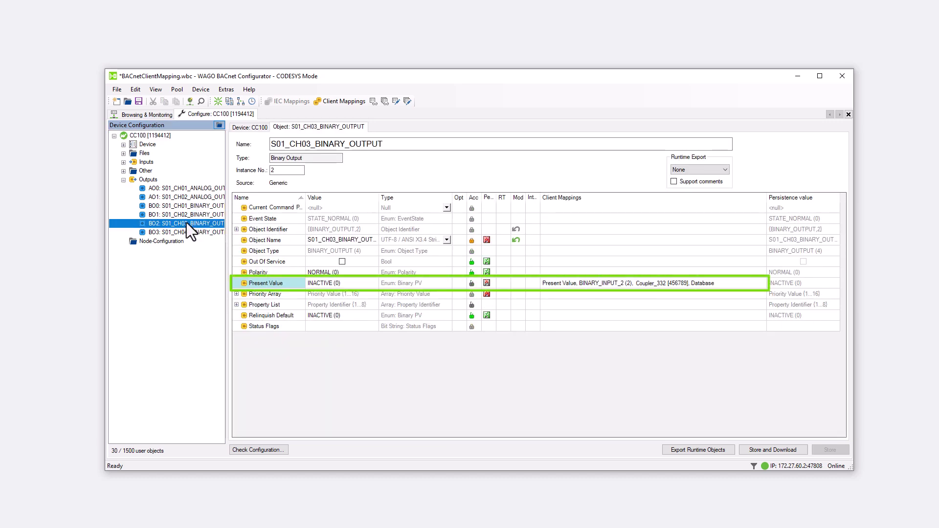
{"action": "left_click", "coordinate": [188, 232]}
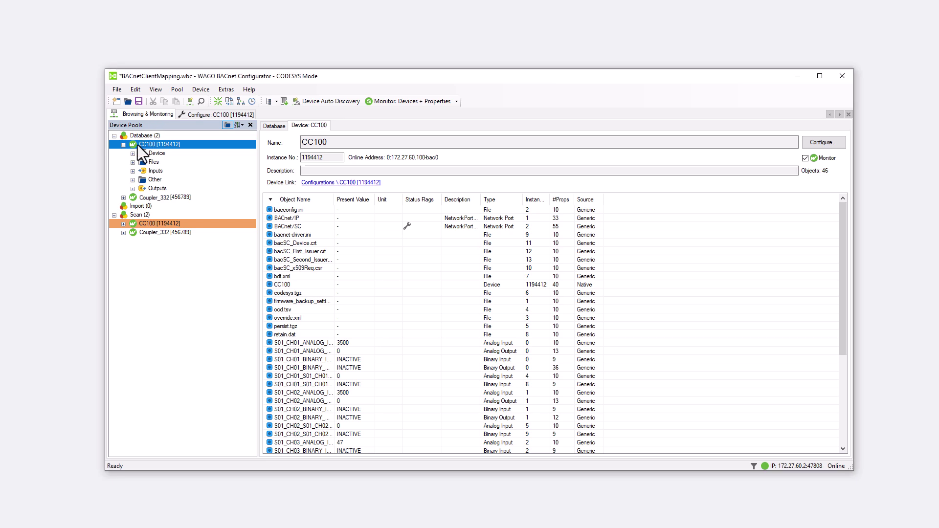
- Start an EDE import on the Import pool and select WAGO Lighting Management_EDE.csv as the EDE file
{"action": "left_click", "coordinate": [137, 208]}
{"action": "right_click", "coordinate": [138, 208]}
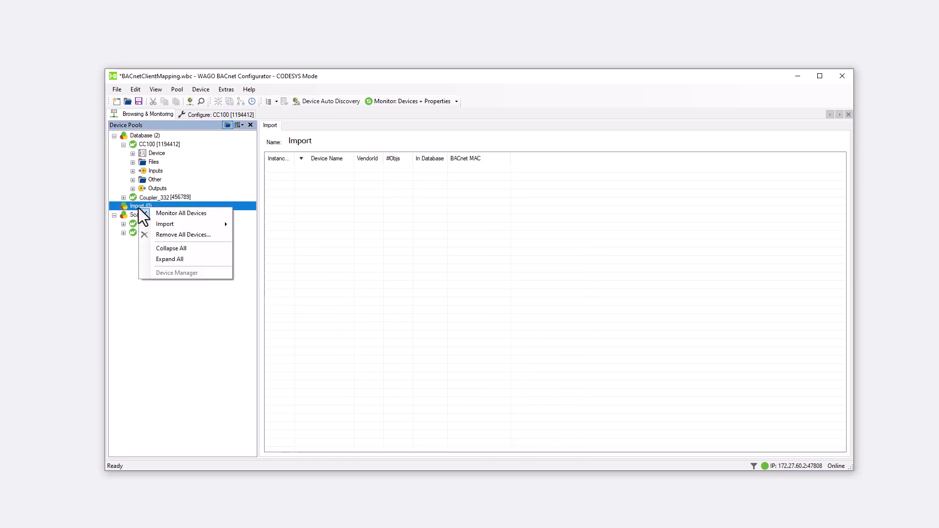
{"action": "mouse_move", "coordinate": [183, 225]}
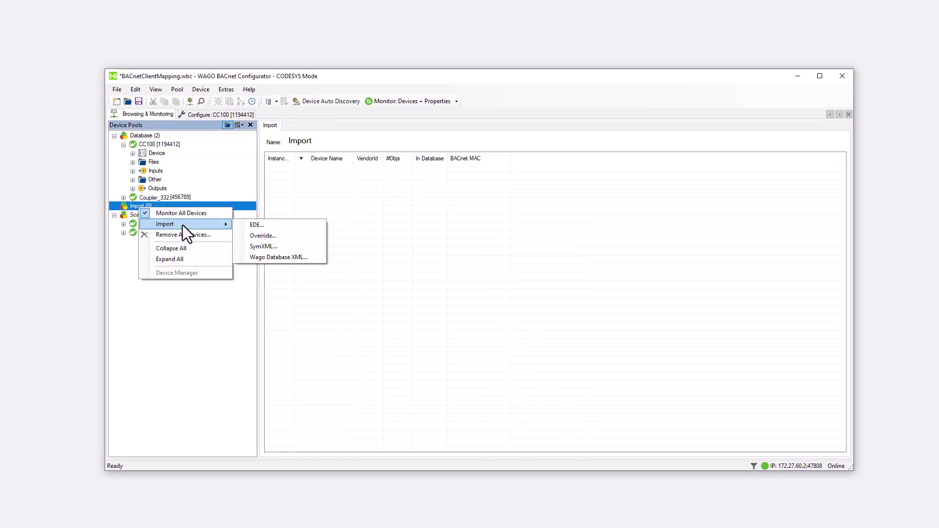
{"action": "left_click", "coordinate": [264, 228]}
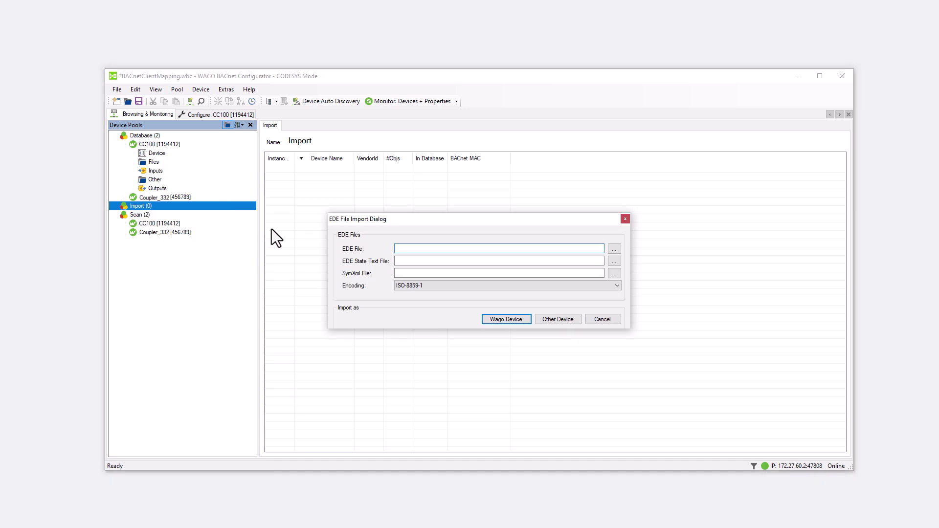
{"action": "left_click", "coordinate": [615, 250]}
{"action": "left_click", "coordinate": [585, 294]}
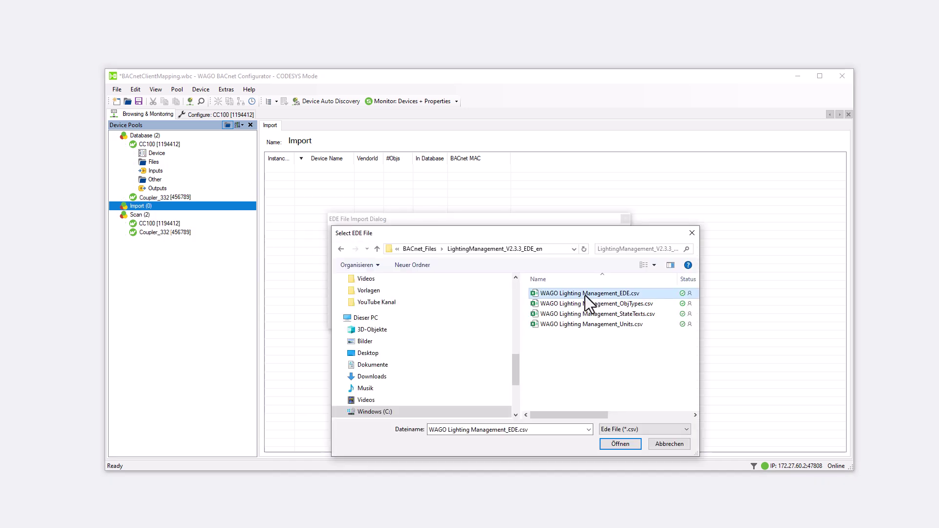
{"action": "left_click", "coordinate": [627, 445]}
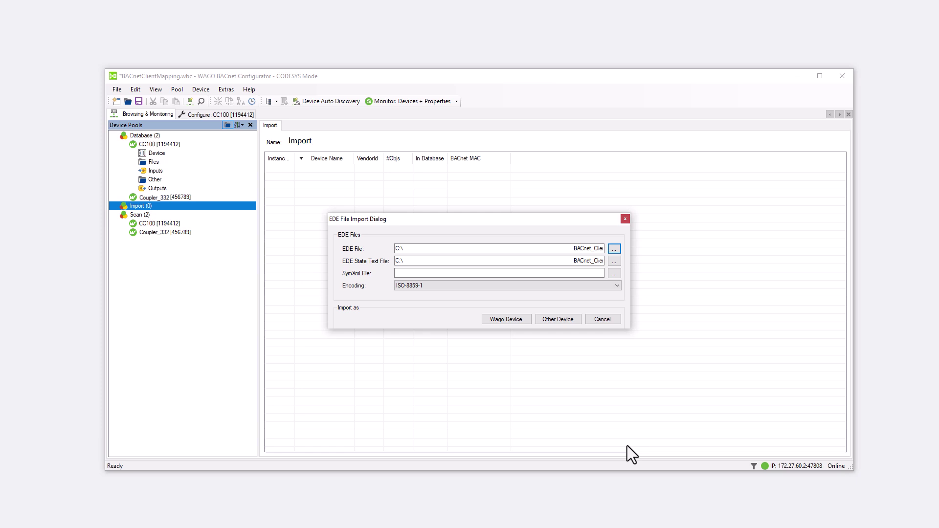
- Import the EDE files as a WAGO device, which fails with a VERSION_OF_LAYOUT header error
{"action": "left_click", "coordinate": [507, 319]}
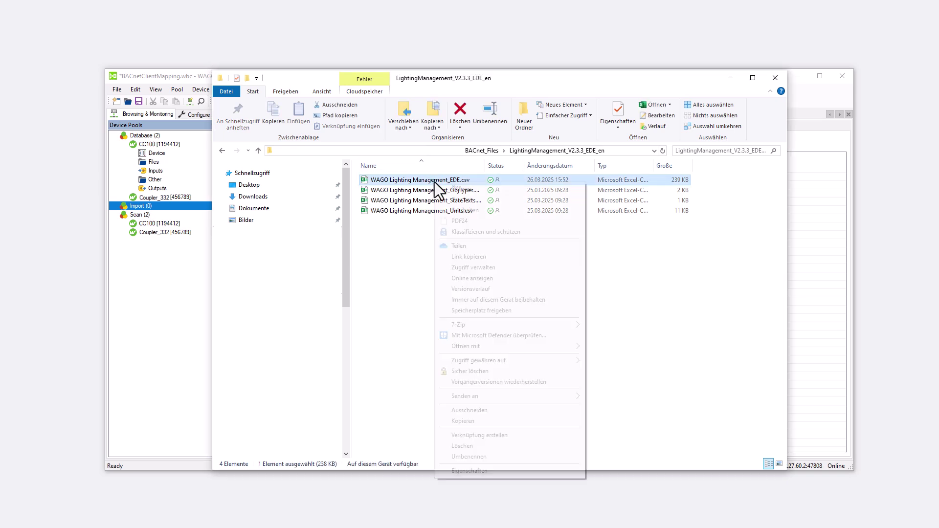
- Open the lighting EDE file in Notepad and fix the version header lines, with VERSION_OF_LAYOUT 2.3
{"action": "right_click", "coordinate": [434, 181]}
{"action": "mouse_move", "coordinate": [464, 347]}
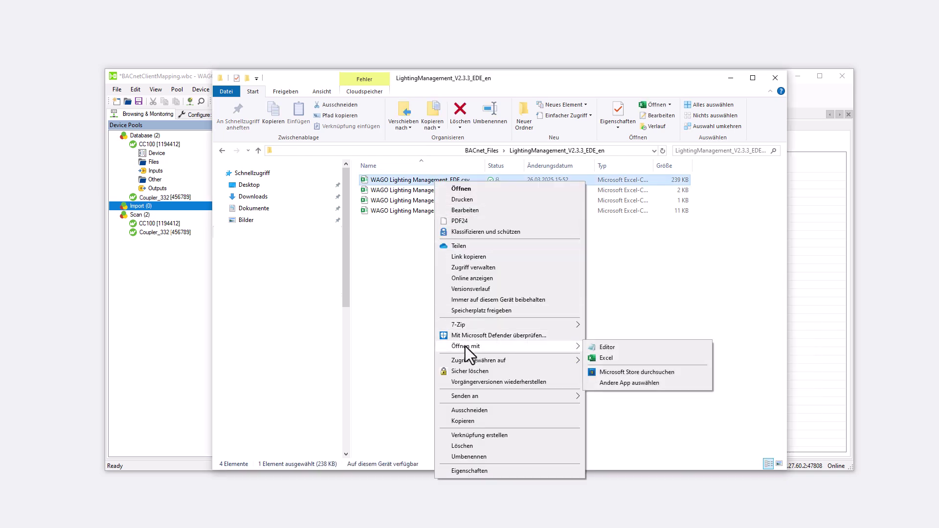
{"action": "left_click", "coordinate": [613, 349]}
{"action": "left_click", "coordinate": [431, 213]}
{"action": "key", "text": "BackSpace"}
{"action": "key", "text": "BackSpace"}
{"action": "key", "text": "BackSpace"}
{"action": "key", "text": "BackSpace"}
{"action": "key", "text": "BackSpace"}
{"action": "key", "text": "Left"}
{"action": "key", "text": "Left"}
{"action": "key", "text": "BackSpace"}
{"action": "left_click", "coordinate": [363, 236]}
{"action": "key", "text": "BackSpace"}
{"action": "key", "text": "Delete"}
{"action": "key", "text": "Delete"}
{"action": "type", "text": "3"}
- Save the corrected EDE file and close Notepad and File Explorer
{"action": "left_click", "coordinate": [289, 188]}
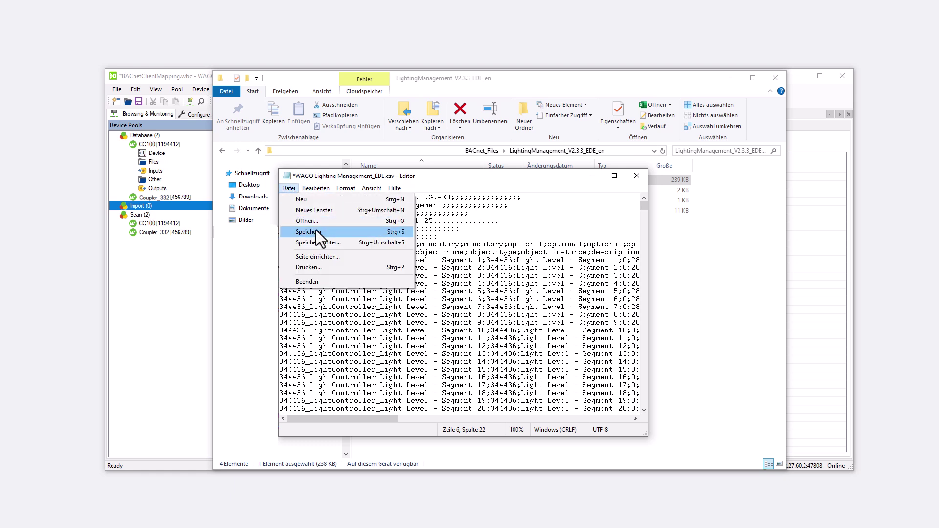
{"action": "left_click", "coordinate": [305, 231]}
{"action": "left_click", "coordinate": [638, 176]}
{"action": "left_click", "coordinate": [776, 78]}
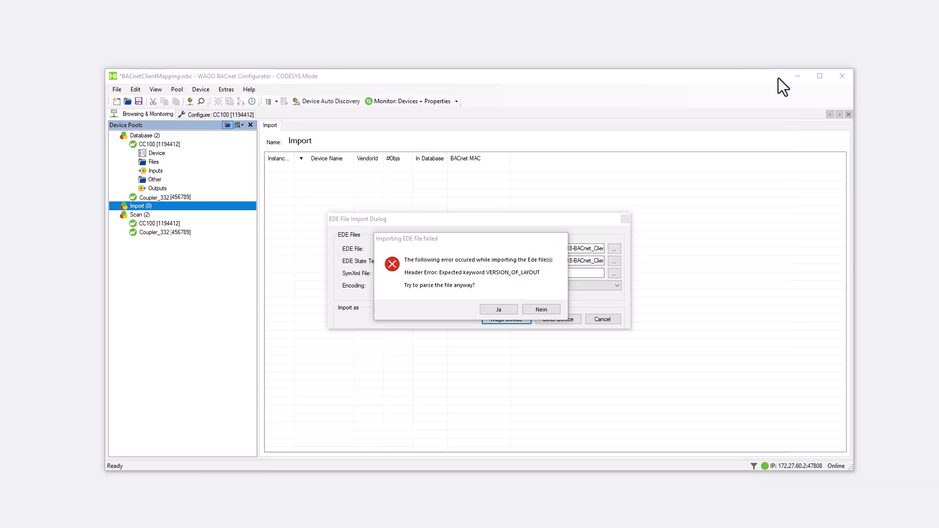
- Dismiss the import error and import 'WAGO Lighting Management_EDE.csv' as a WAGO device
{"action": "left_click", "coordinate": [526, 309]}
{"action": "right_click", "coordinate": [159, 204]}
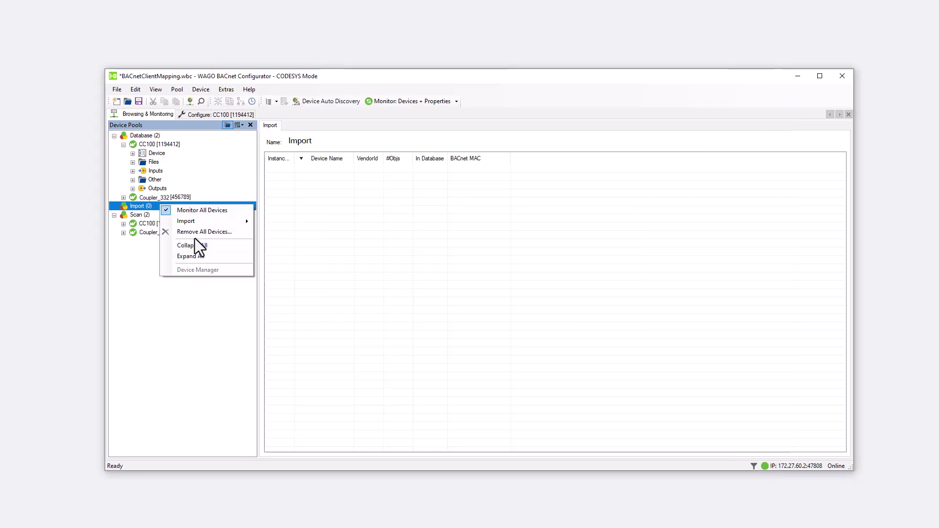
{"action": "mouse_move", "coordinate": [196, 218]}
{"action": "left_click", "coordinate": [272, 221]}
{"action": "left_click", "coordinate": [614, 249]}
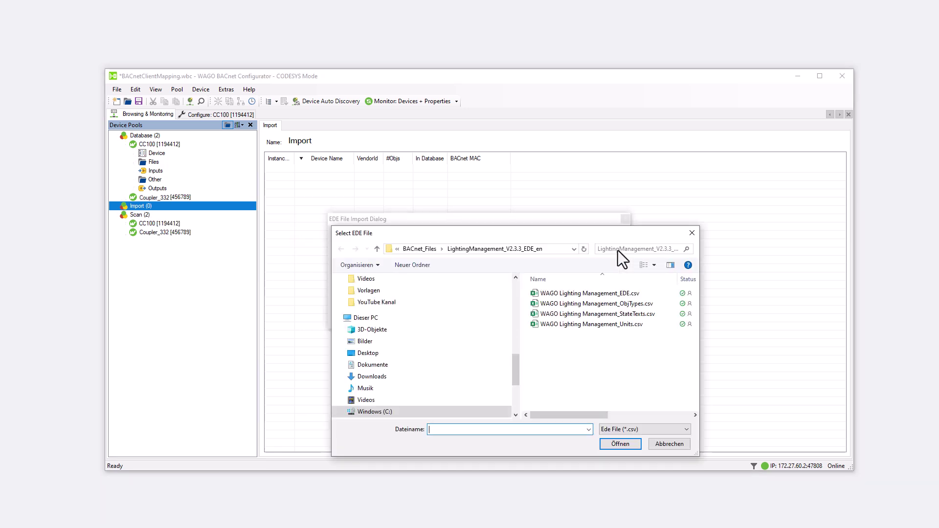
{"action": "left_click", "coordinate": [621, 293]}
{"action": "left_click", "coordinate": [624, 443]}
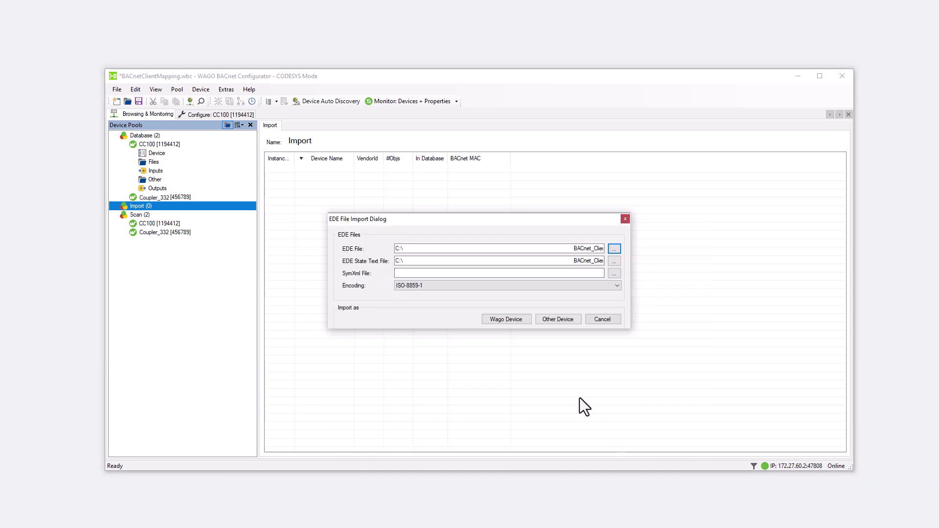
{"action": "left_click", "coordinate": [511, 320]}
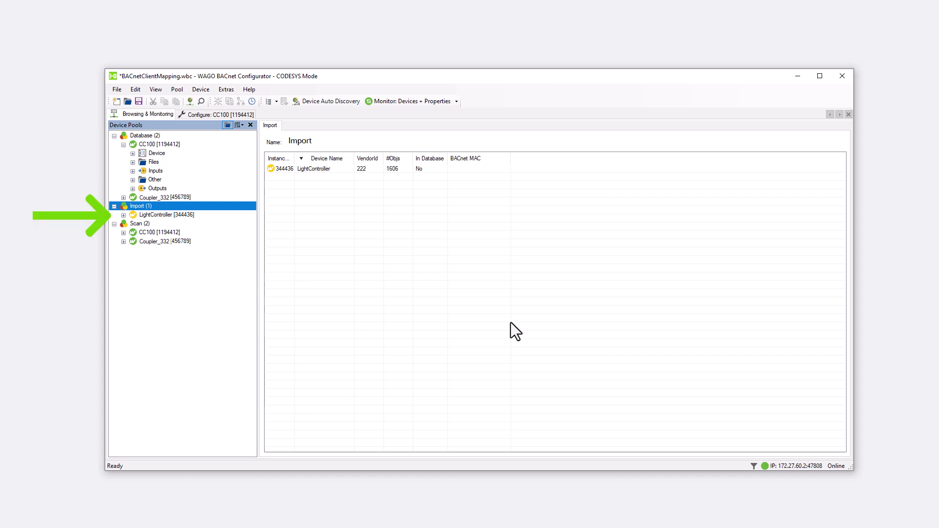
- Move the imported LightController into the Database and expand its object groups
{"action": "left_click", "coordinate": [154, 216]}
{"action": "right_click", "coordinate": [154, 216]}
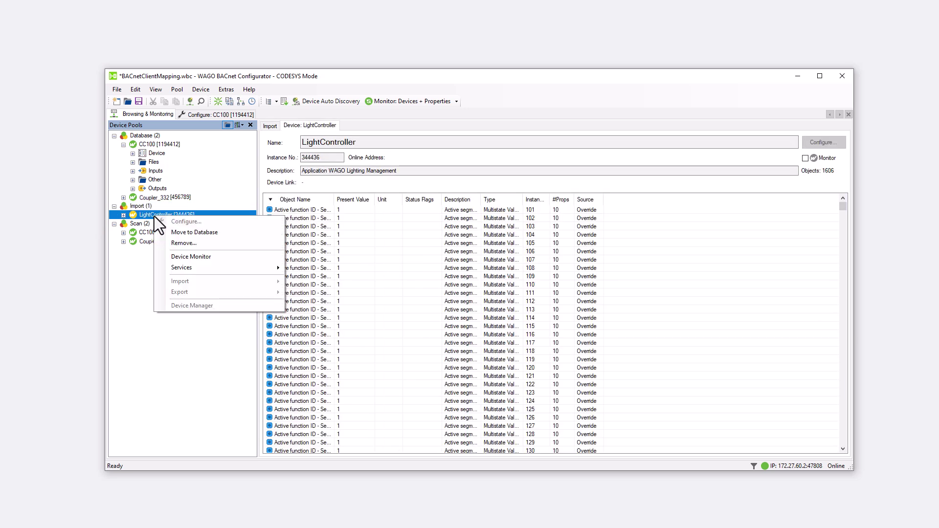
{"action": "left_click", "coordinate": [195, 233]}
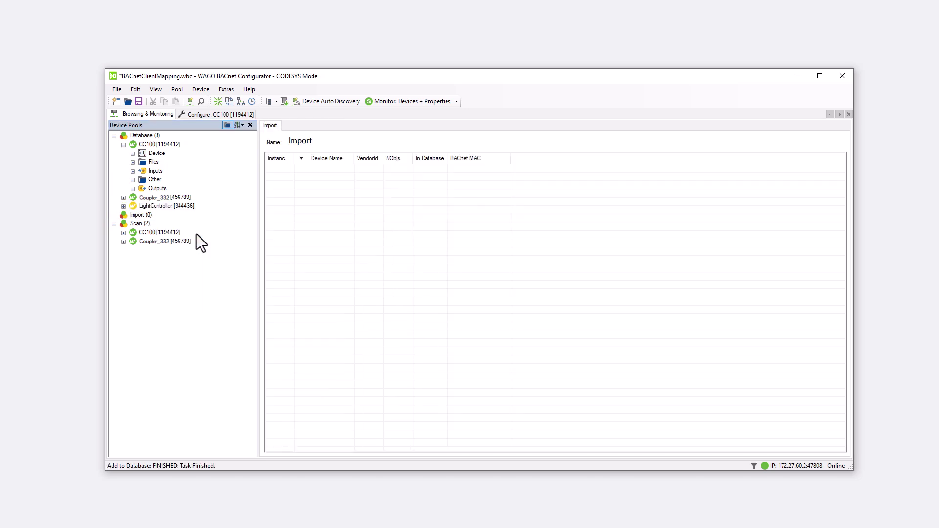
{"action": "left_click", "coordinate": [123, 206]}
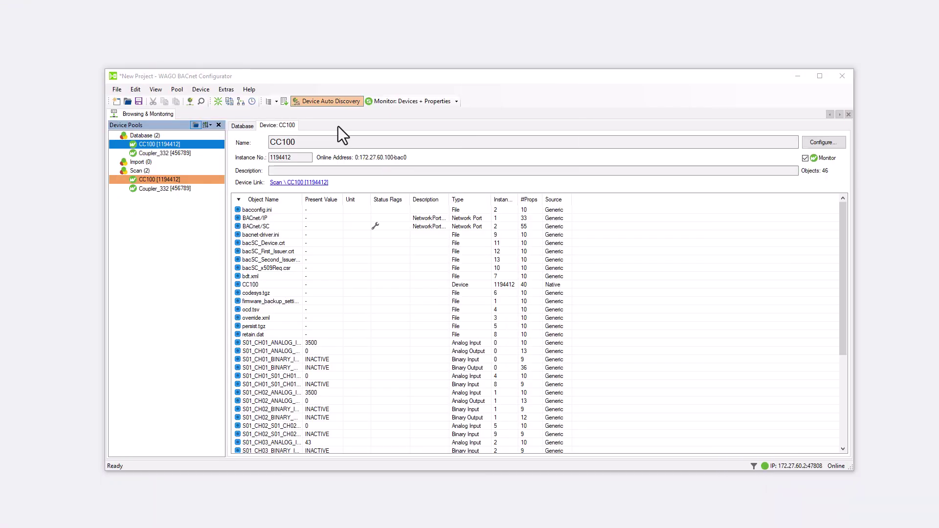
- Open Coupler_332's configuration and show the BINARY_INPUT_0 properties
{"action": "left_click", "coordinate": [184, 152]}
{"action": "right_click", "coordinate": [186, 156]}
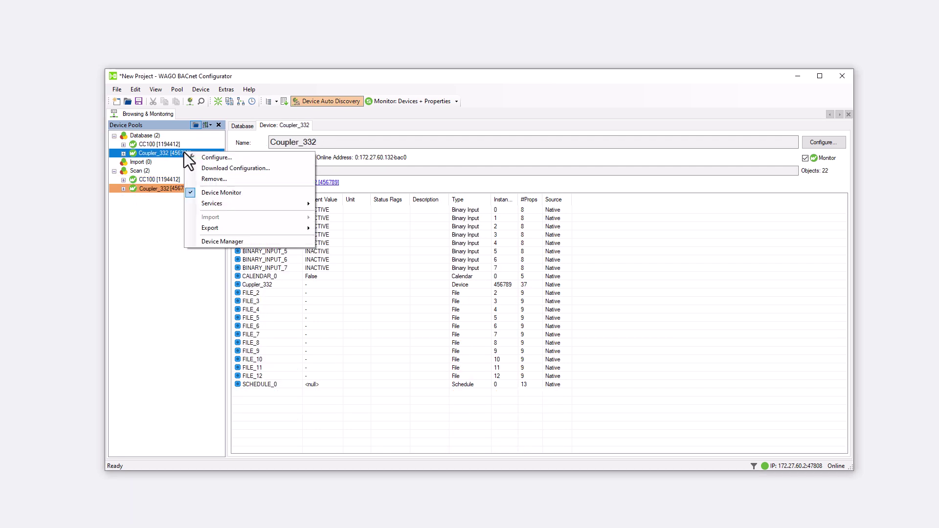
{"action": "left_click", "coordinate": [210, 157]}
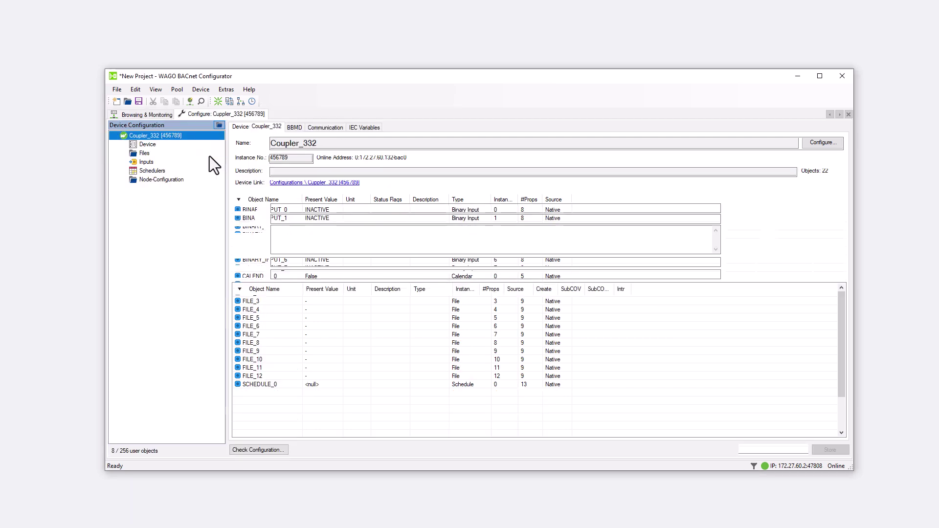
{"action": "left_click", "coordinate": [123, 162]}
{"action": "left_click", "coordinate": [171, 170]}
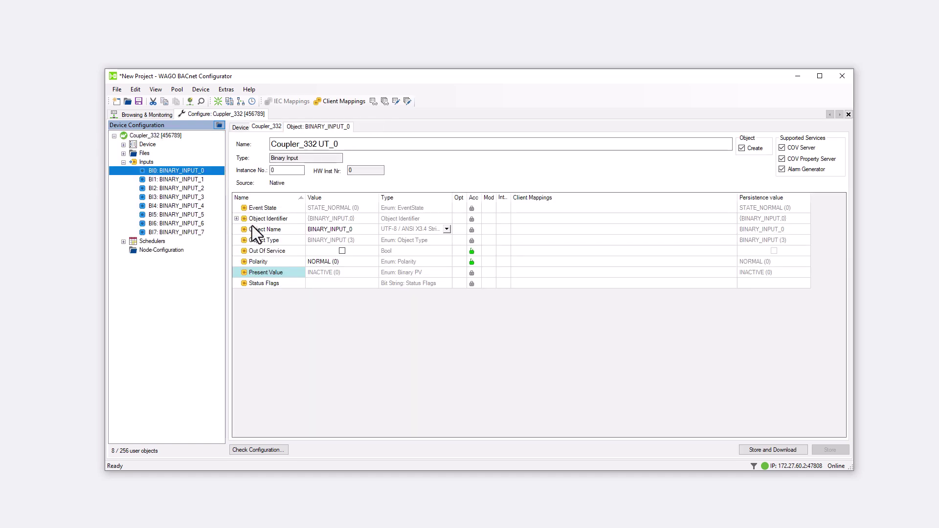
- Add a write map from BINARY_INPUT_0's Present Value to the CC100's BO0 Present Value
{"action": "double_click", "coordinate": [538, 275]}
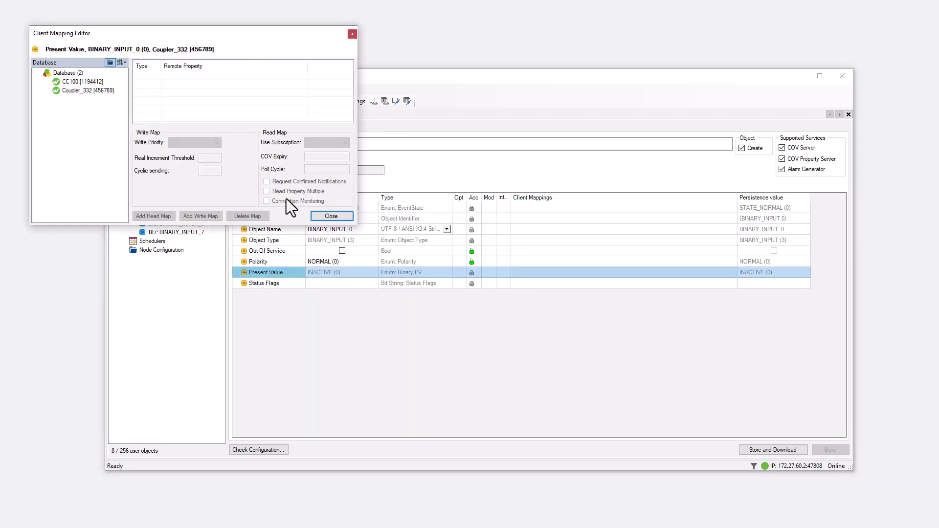
{"action": "left_click", "coordinate": [47, 82]}
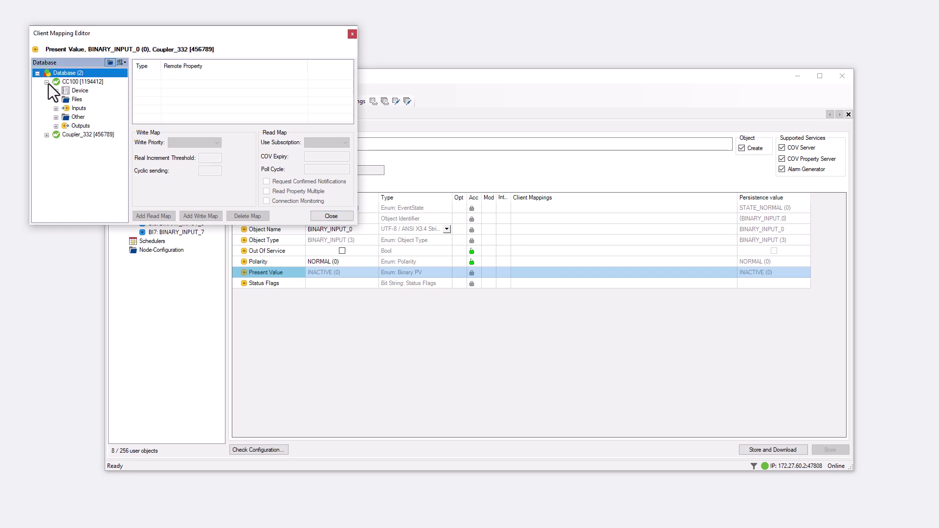
{"action": "left_click", "coordinate": [55, 126]}
{"action": "left_click", "coordinate": [85, 152]}
{"action": "left_click", "coordinate": [65, 152]}
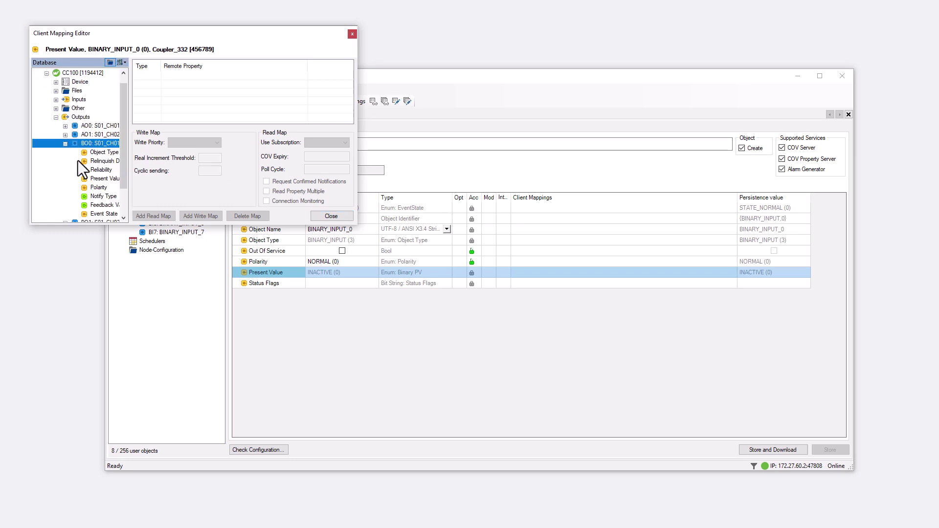
{"action": "left_click", "coordinate": [96, 179]}
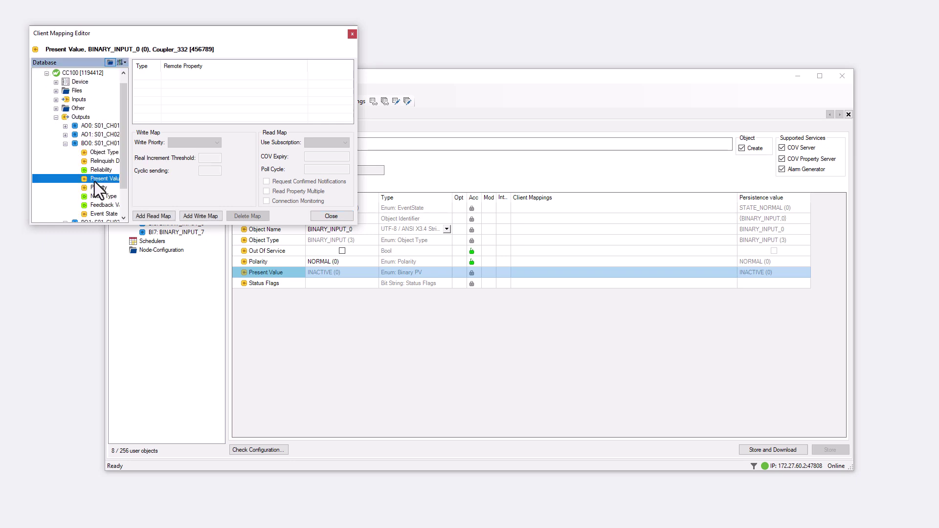
{"action": "left_click", "coordinate": [205, 217]}
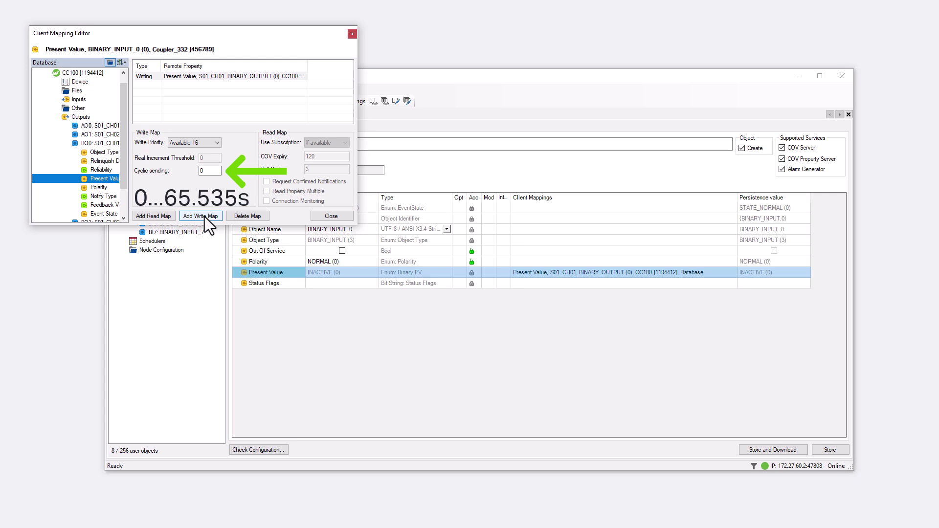
- Store and download Coupler_332's updated configuration, then close its configuration view
{"action": "left_click", "coordinate": [334, 216]}
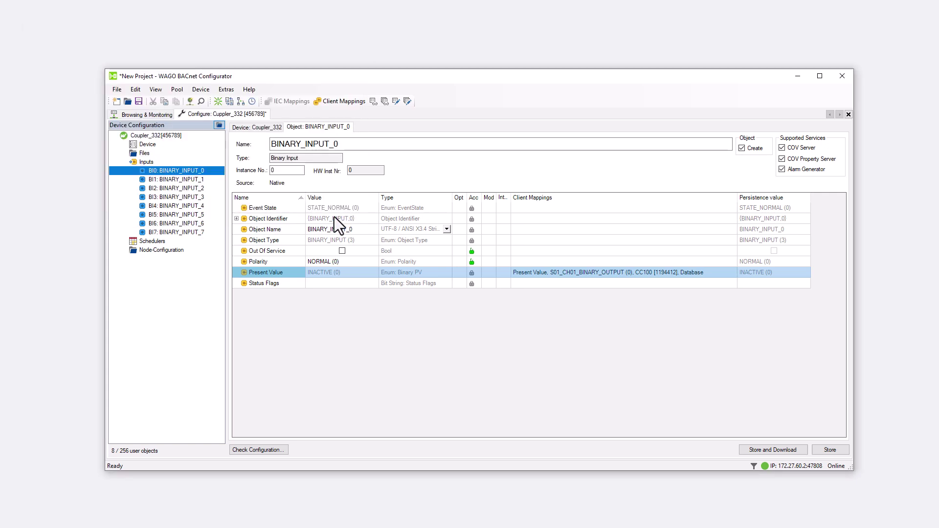
{"action": "left_click", "coordinate": [793, 451]}
{"action": "left_click", "coordinate": [535, 329]}
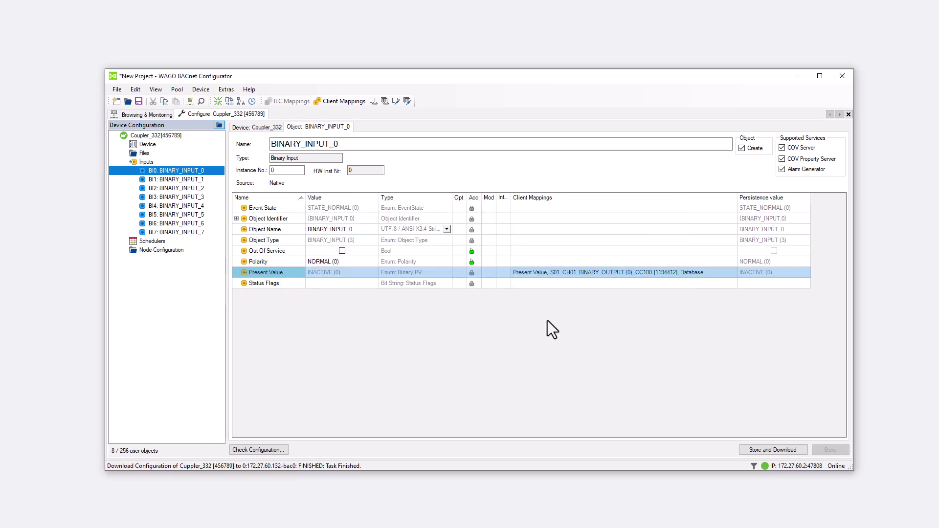
{"action": "left_click", "coordinate": [849, 114]}
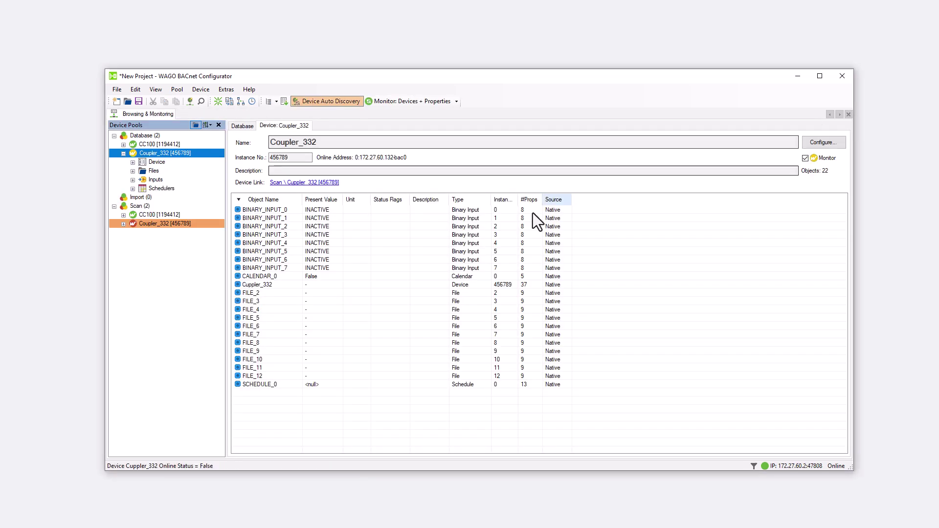
- Open the CC100's S01_CH01_BINARY_OUTPUT properties and select its Present Value
{"action": "left_click", "coordinate": [154, 145]}
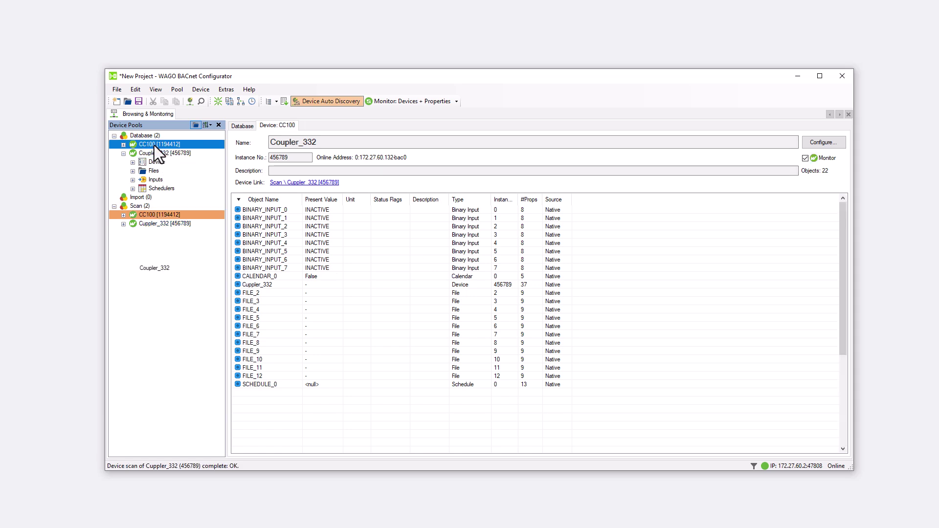
{"action": "left_click", "coordinate": [123, 145]}
{"action": "left_click", "coordinate": [133, 189]}
{"action": "left_click", "coordinate": [168, 215]}
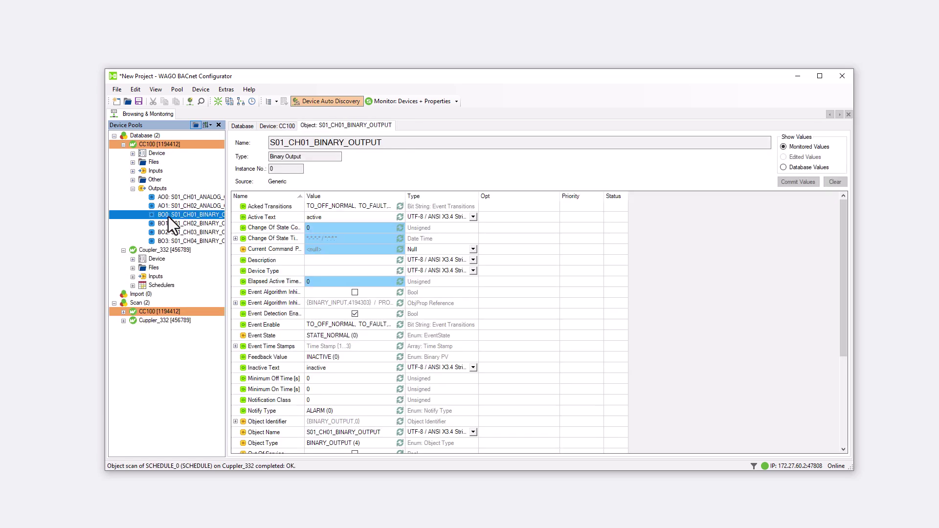
{"action": "scroll", "coordinate": [245, 334], "scroll_direction": "down", "scroll_amount": 4}
{"action": "left_click", "coordinate": [242, 346]}
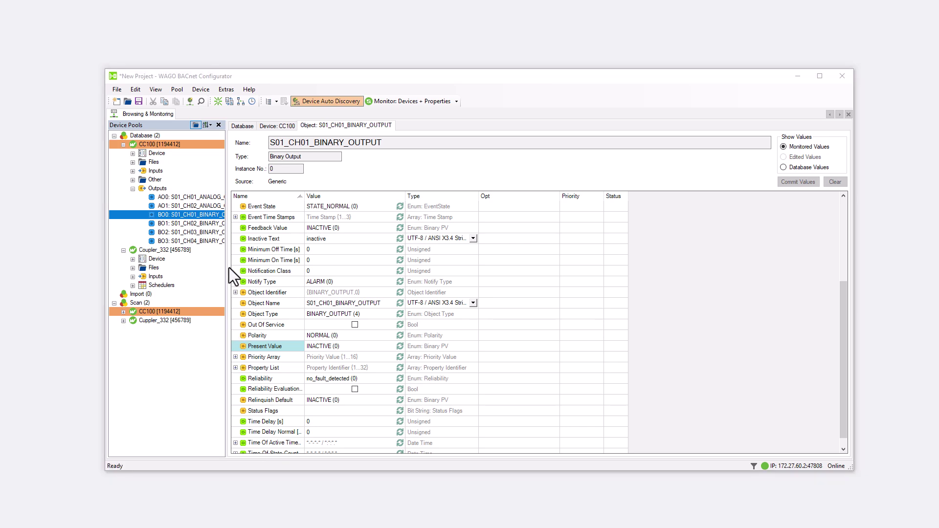